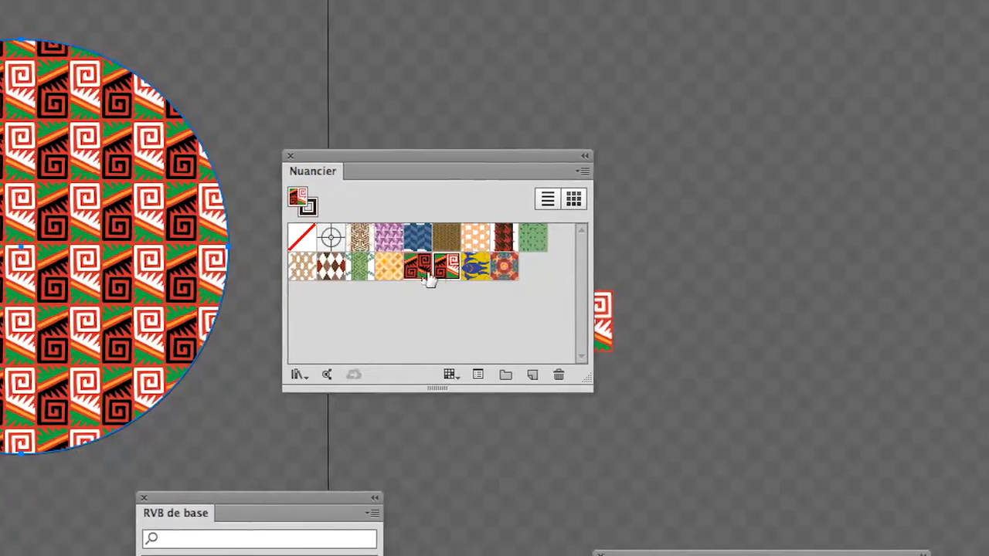
Apply the pattern swatch with the white spiral to the large circle and arrange the colour palettes clear of the source motif.
{"action": "left_click", "coordinate": [437, 266]}
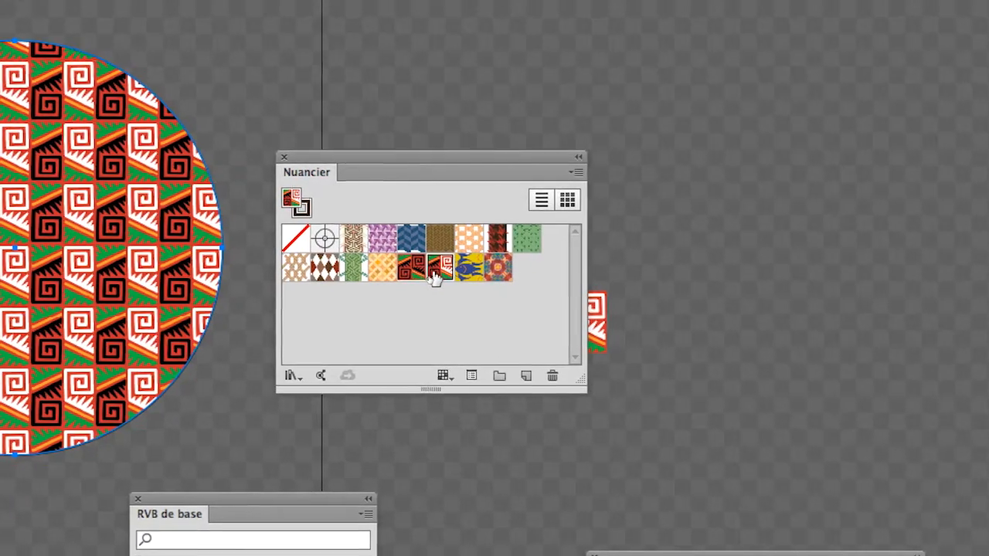
{"action": "left_click_drag", "start_coordinate": [423, 231], "coordinate": [893, 33]}
{"action": "key", "text": "space"}
{"action": "left_click_drag", "start_coordinate": [548, 288], "coordinate": [441, 70]}
{"action": "left_click_drag", "start_coordinate": [426, 177], "coordinate": [381, 110]}
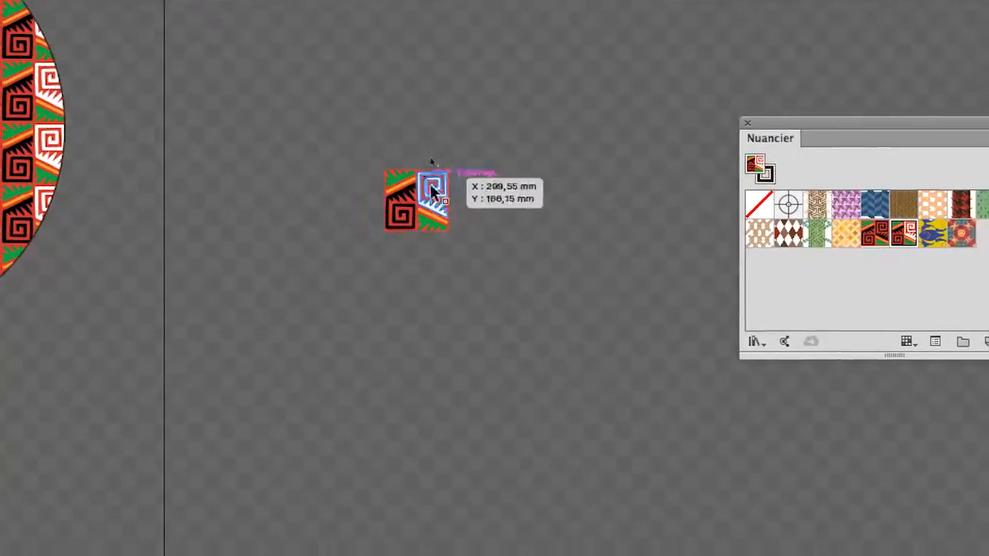
{"action": "scroll", "coordinate": [432, 212], "scroll_direction": "up", "scroll_amount": 3}
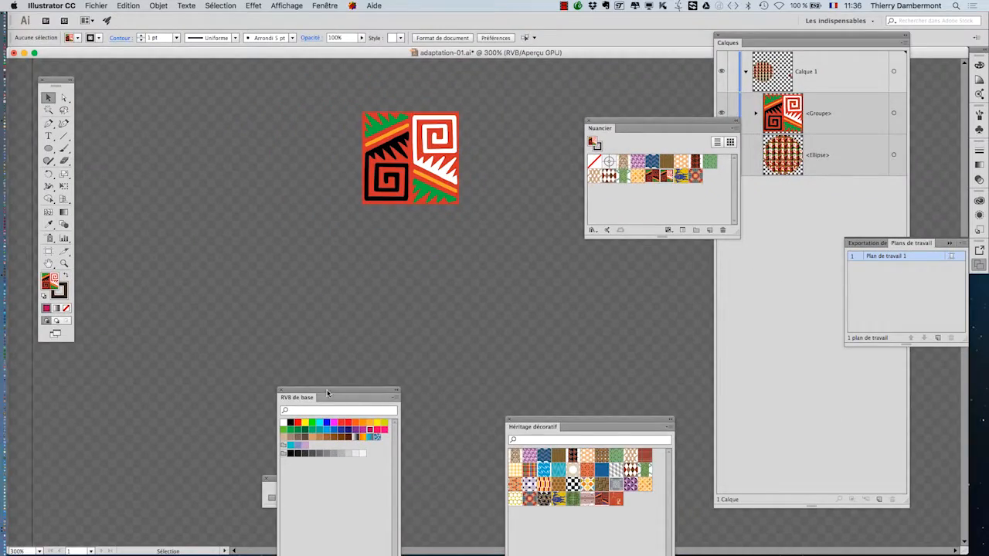
{"action": "left_click_drag", "start_coordinate": [327, 393], "coordinate": [220, 112]}
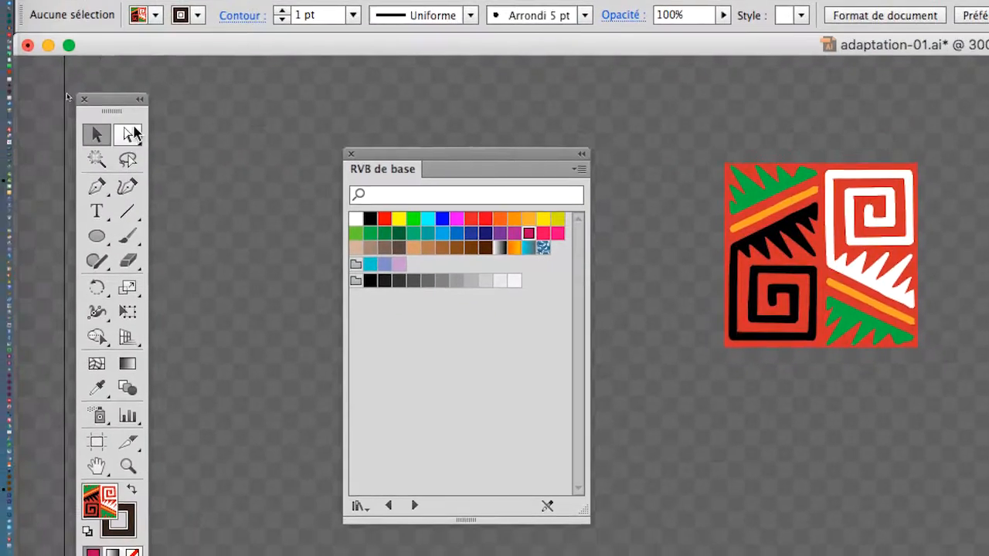
Recolour the motif's black spiral shape dark green from the RVB de base library and add that green to the document swatches.
{"action": "left_click", "coordinate": [131, 134]}
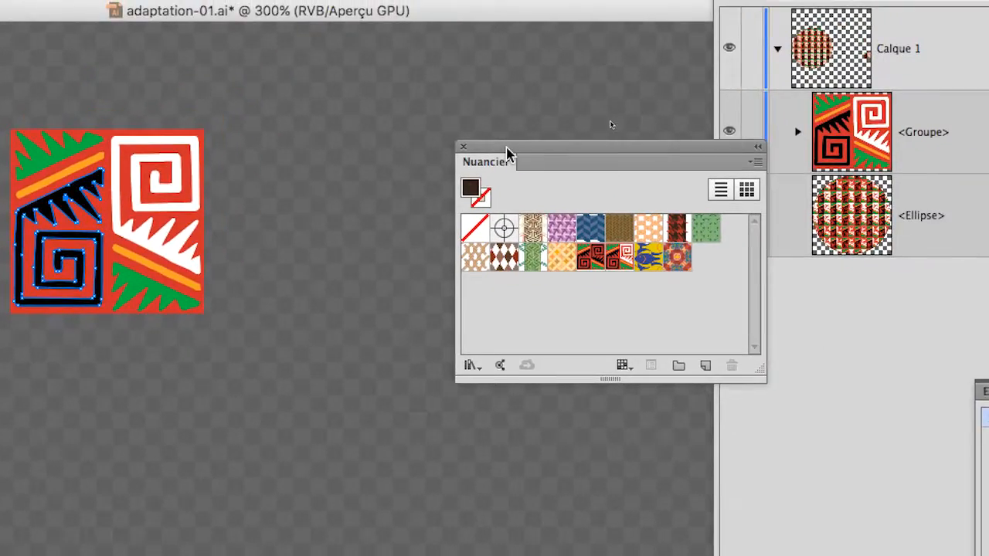
{"action": "left_click_drag", "start_coordinate": [800, 116], "coordinate": [478, 273]}
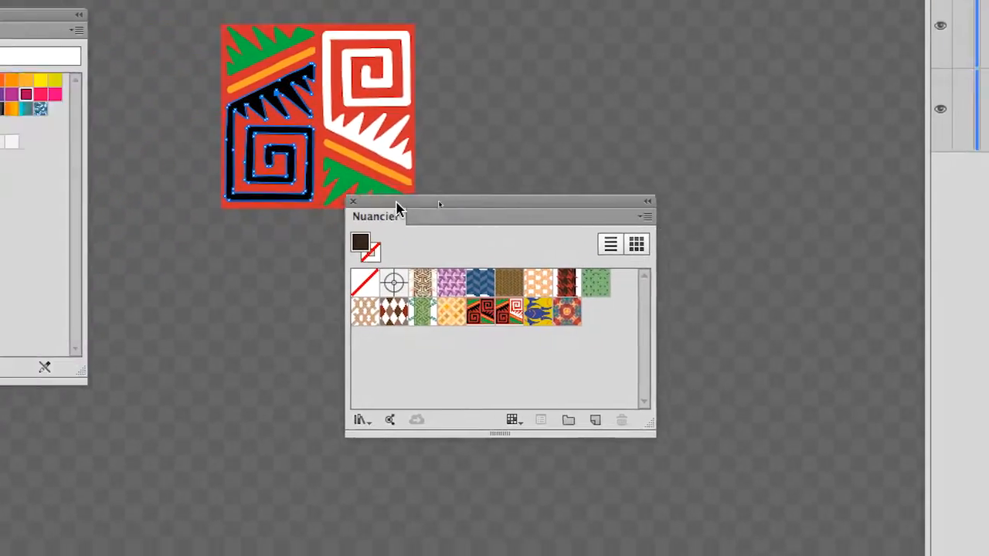
{"action": "left_click_drag", "start_coordinate": [396, 208], "coordinate": [171, 242]}
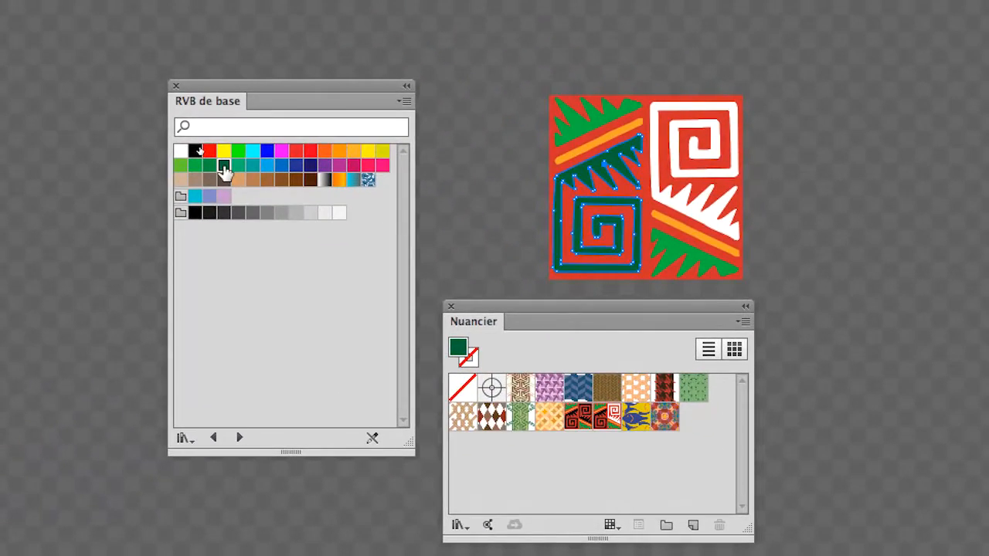
{"action": "left_click_drag", "start_coordinate": [224, 170], "coordinate": [678, 415]}
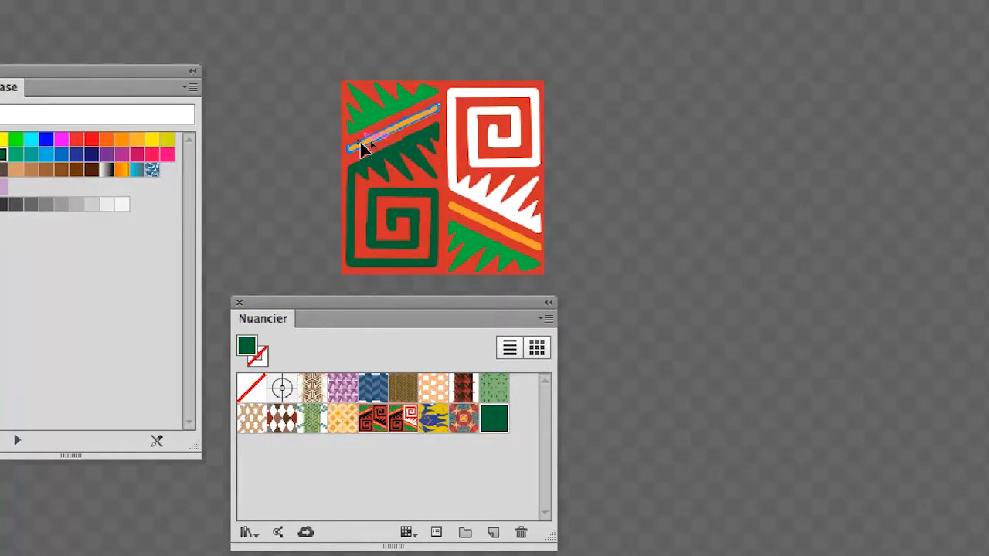
Recolour the motif's two orange bands cyan and add the cyan to the document swatches.
{"action": "left_click", "coordinate": [360, 144]}
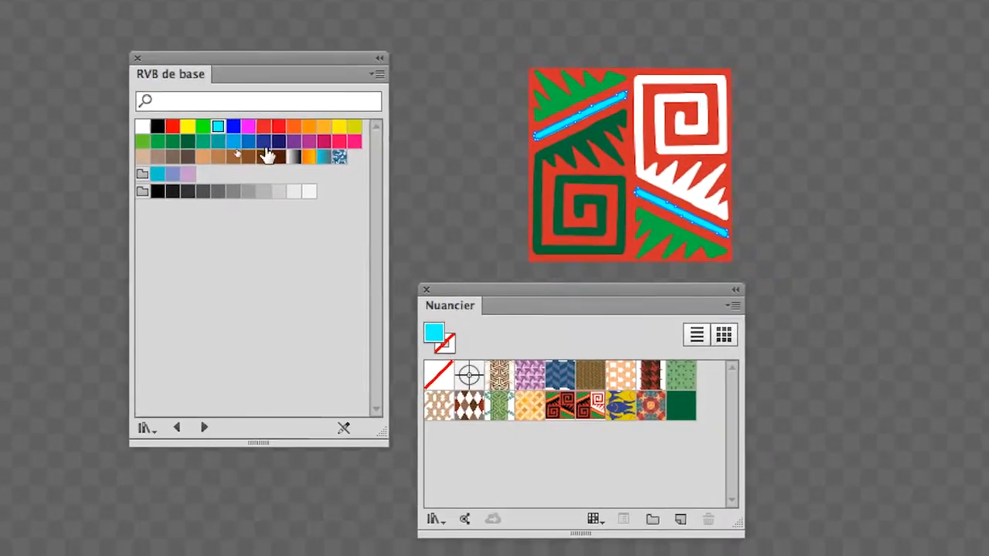
{"action": "left_click_drag", "start_coordinate": [255, 149], "coordinate": [411, 239]}
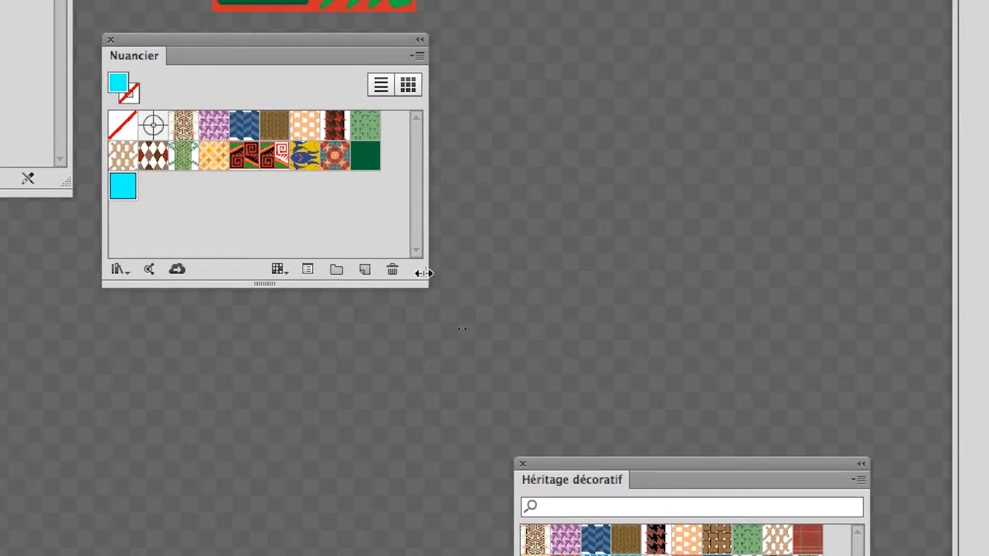
Widen the Nuancier palette and place it beside the motif.
{"action": "left_click_drag", "start_coordinate": [425, 274], "coordinate": [512, 268]}
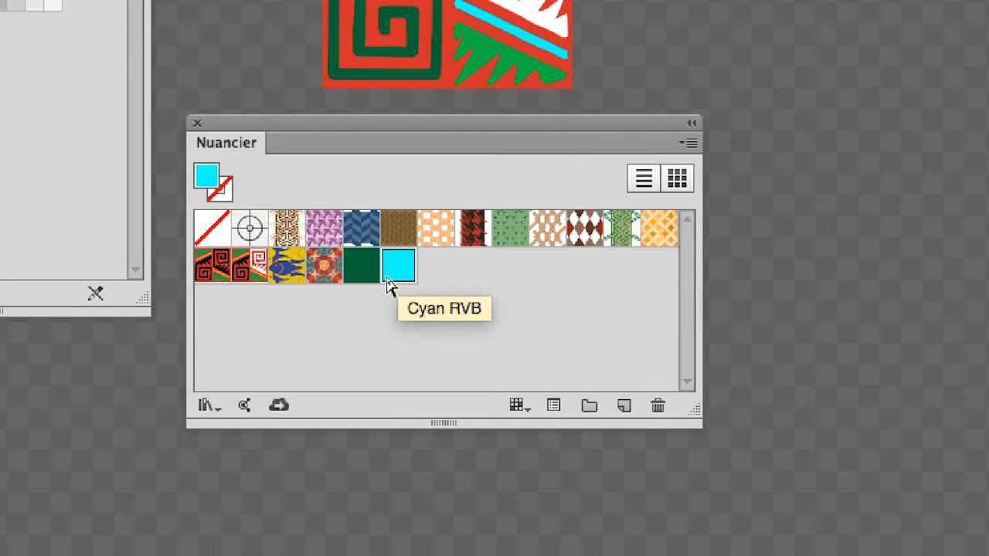
{"action": "left_click", "coordinate": [369, 269]}
{"action": "left_click", "coordinate": [397, 278]}
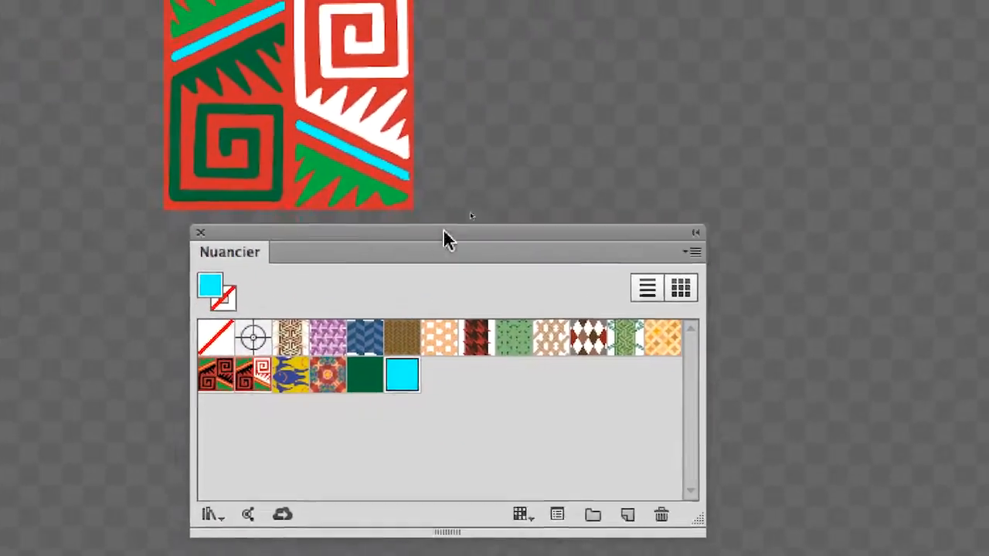
{"action": "left_click_drag", "start_coordinate": [444, 231], "coordinate": [618, 42]}
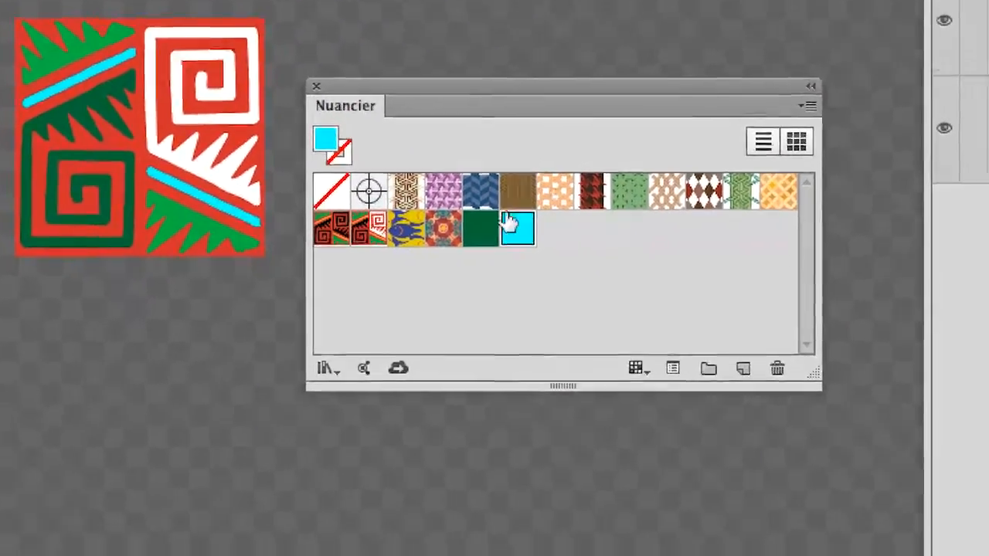
Examine the dark green swatch's options, including its colour type and RGB values, without changing them.
{"action": "double_click", "coordinate": [486, 228]}
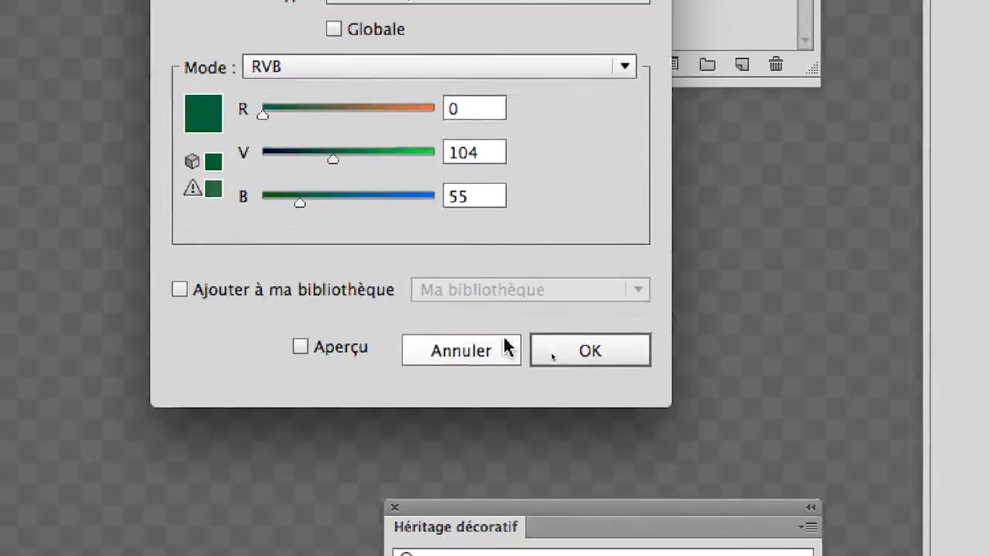
{"action": "left_click", "coordinate": [499, 555]}
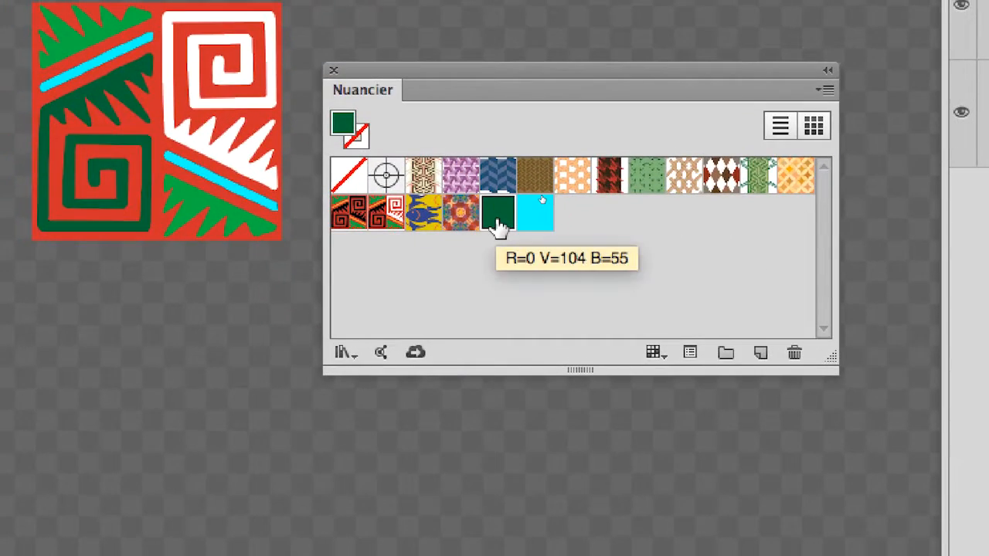
{"action": "double_click", "coordinate": [498, 224]}
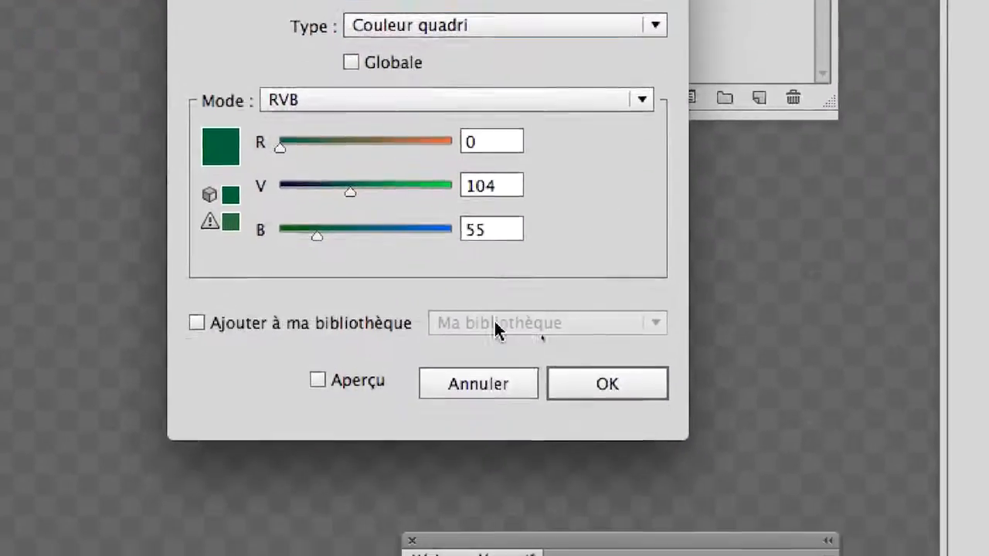
{"action": "left_click", "coordinate": [494, 386]}
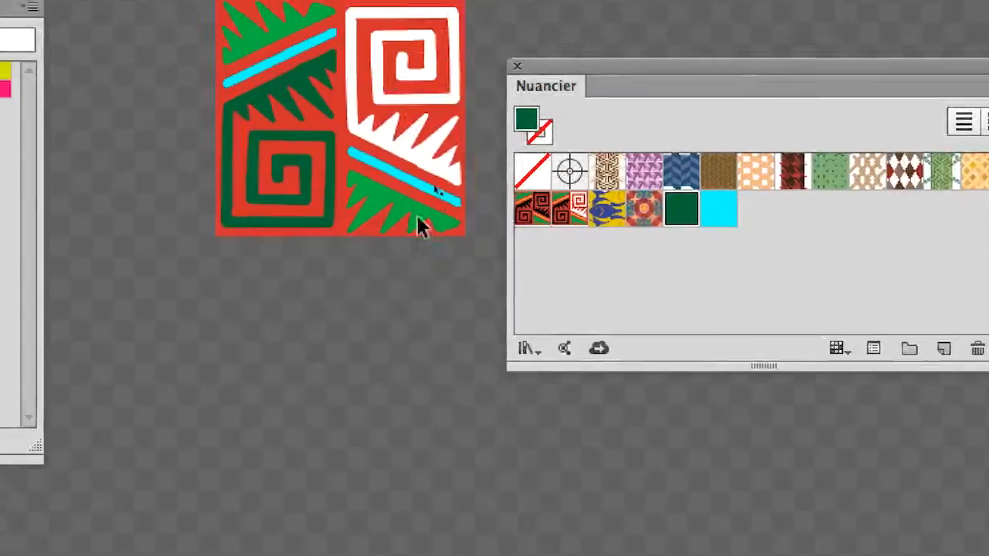
Try opening the dark green swatch's options while the whole motif is selected, then undo the recolouring and deselect the motif.
{"action": "left_click", "coordinate": [403, 198]}
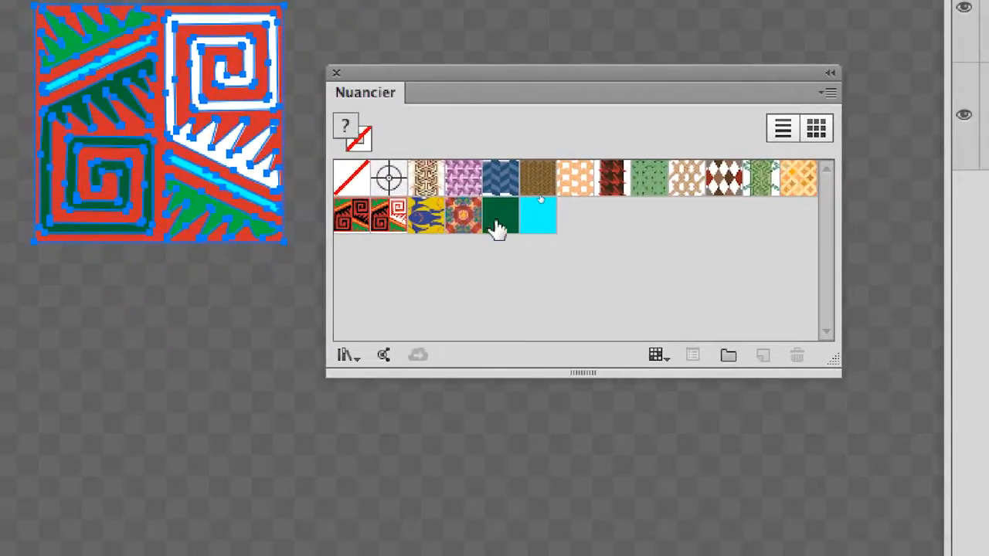
{"action": "double_click", "coordinate": [724, 280]}
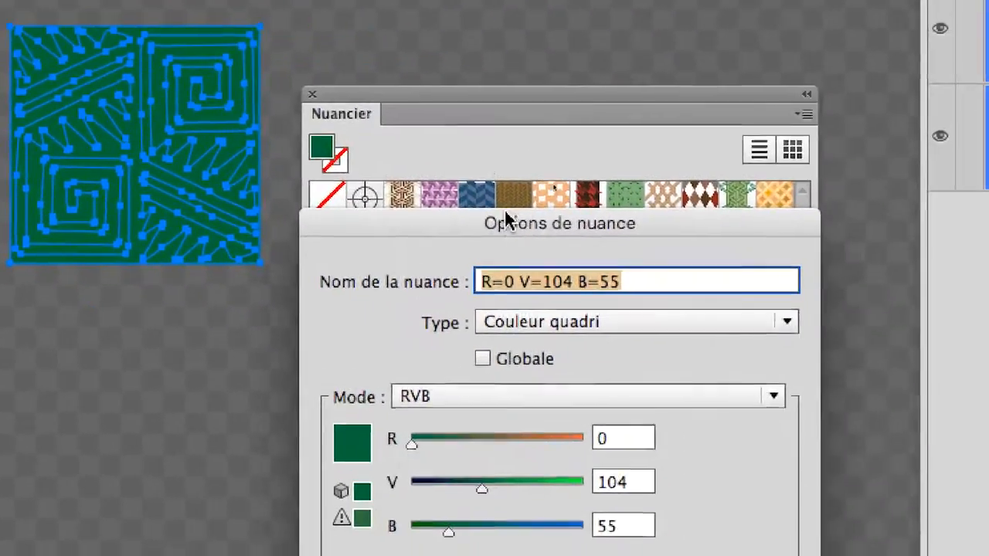
{"action": "left_click_drag", "start_coordinate": [659, 309], "coordinate": [589, 83]}
{"action": "key", "text": "Return"}
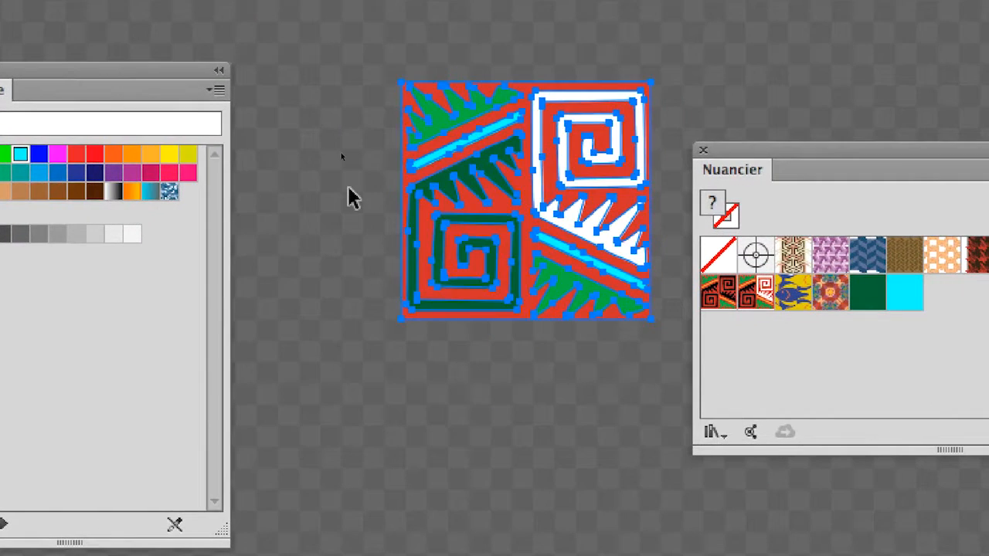
{"action": "left_click", "coordinate": [345, 197]}
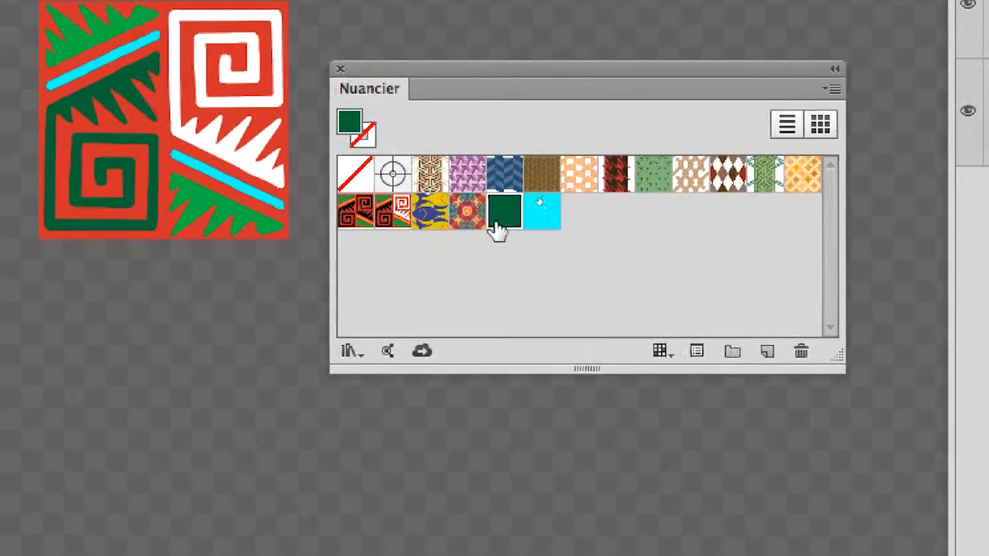
Make the dark green swatch a global colour and apply it to the motif's dark green spiral shape.
{"action": "double_click", "coordinate": [499, 219]}
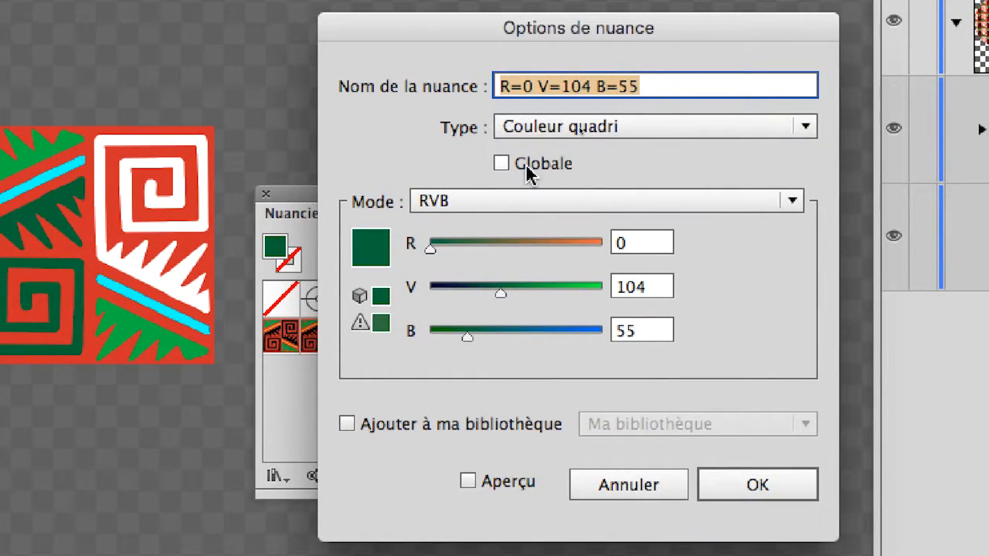
{"action": "left_click", "coordinate": [525, 163]}
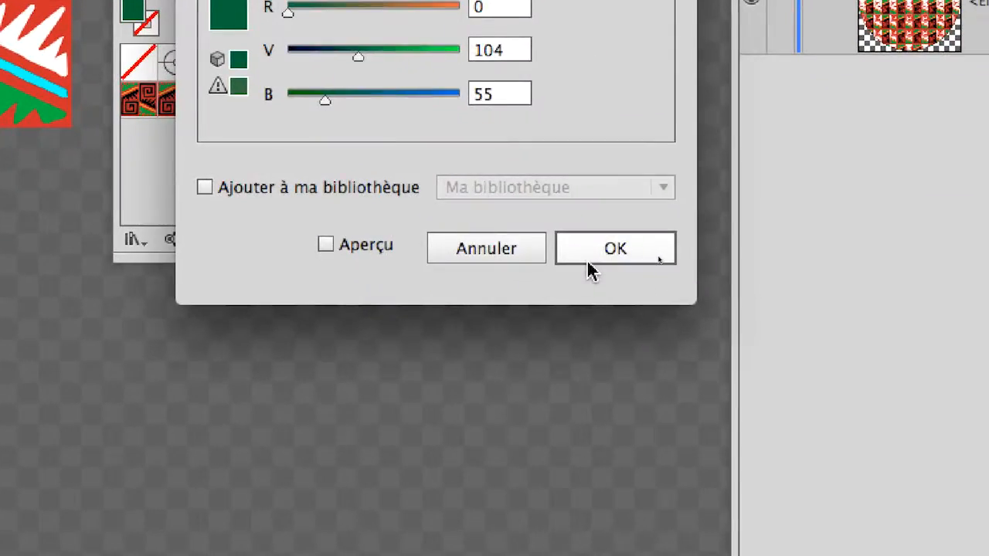
{"action": "left_click", "coordinate": [730, 495]}
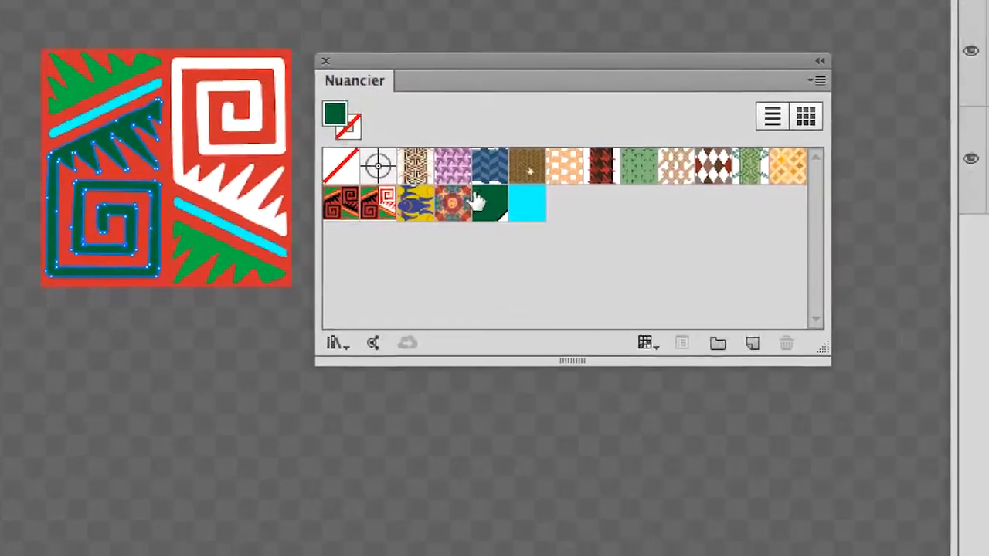
{"action": "left_click", "coordinate": [557, 313]}
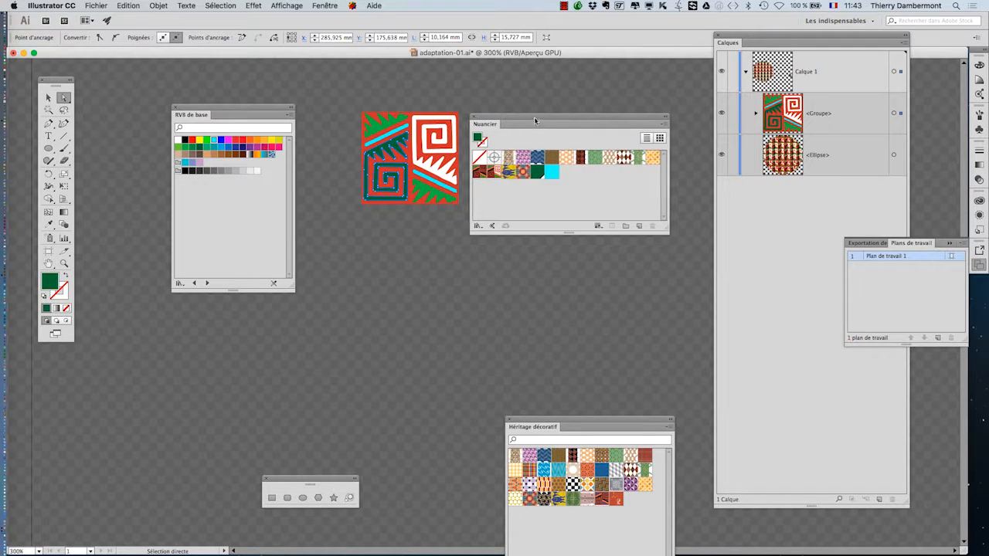
Draw five small circles of varying sizes around the large patterned circle, filled with the global dark green.
{"action": "left_click_drag", "start_coordinate": [534, 120], "coordinate": [710, 245]}
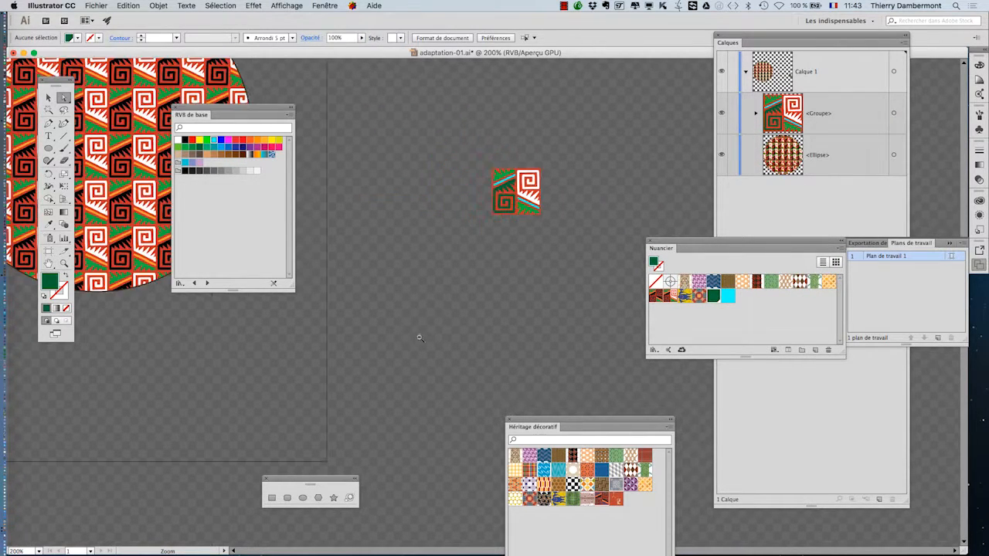
{"action": "left_click", "coordinate": [388, 331], "text": "alt+super"}
{"action": "left_click_drag", "start_coordinate": [485, 280], "coordinate": [599, 341]}
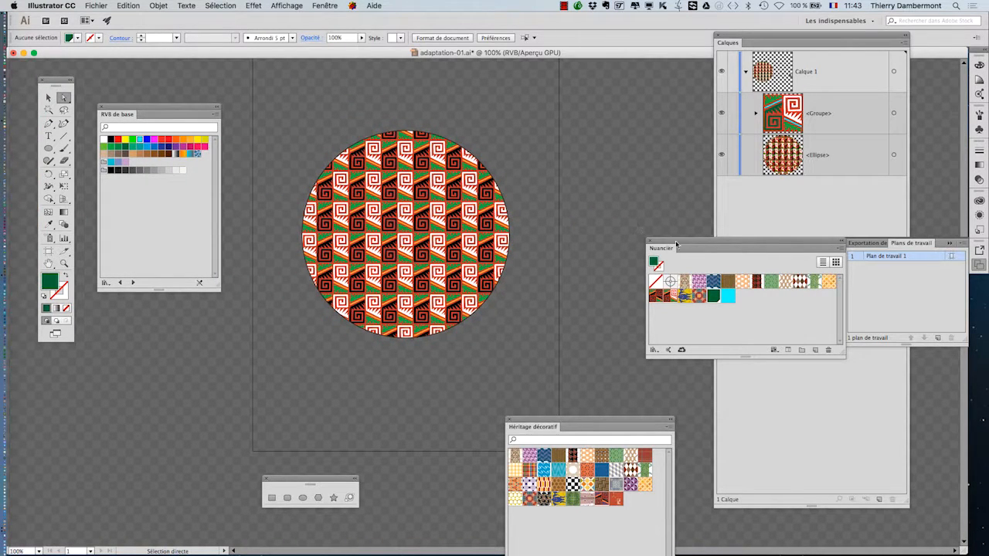
{"action": "left_click_drag", "start_coordinate": [595, 141], "coordinate": [605, 114]}
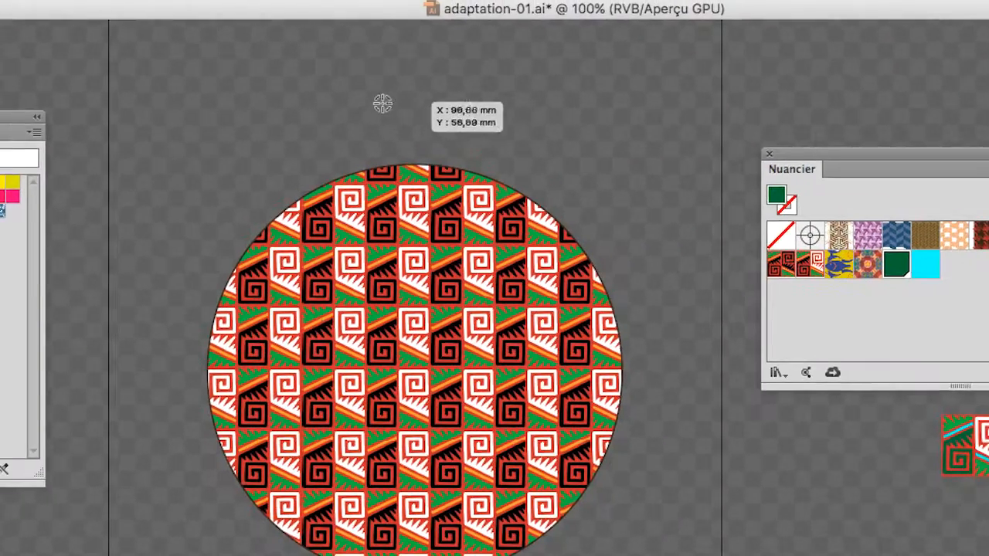
{"action": "mouse_move", "coordinate": [399, 93]}
{"action": "left_mouse_down"}
{"action": "mouse_move", "coordinate": [425, 110]}
{"action": "mouse_move", "coordinate": [389, 113]}
{"action": "left_mouse_up"}
{"action": "left_click_drag", "start_coordinate": [461, 109], "coordinate": [473, 119]}
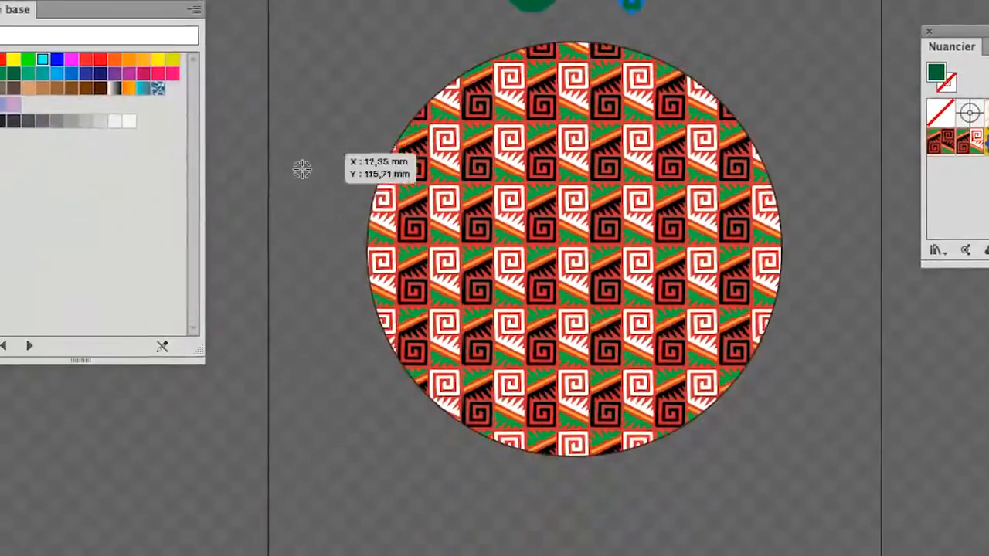
{"action": "mouse_move", "coordinate": [310, 184]}
{"action": "left_mouse_down"}
{"action": "mouse_move", "coordinate": [336, 202]}
{"action": "mouse_move", "coordinate": [332, 230]}
{"action": "left_mouse_up"}
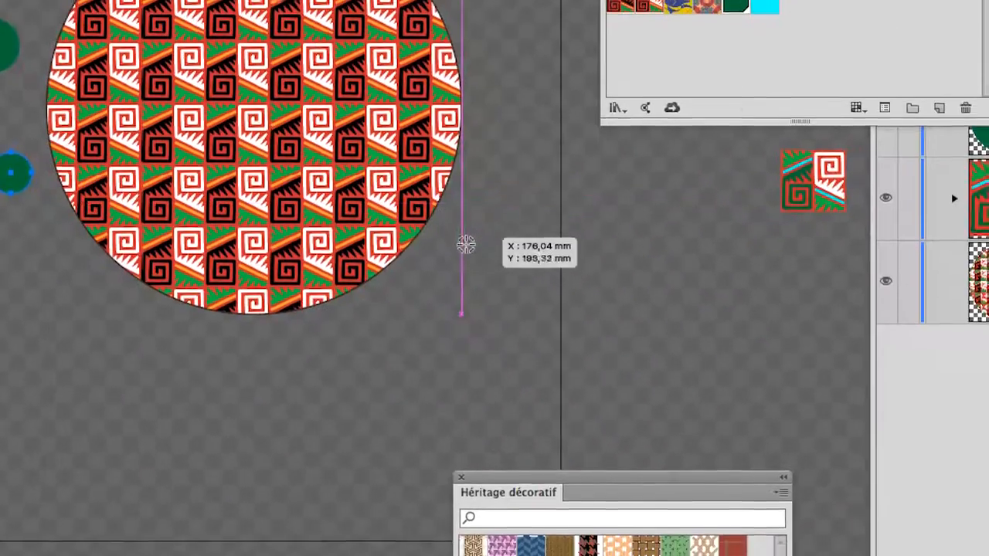
{"action": "left_click_drag", "start_coordinate": [759, 296], "coordinate": [777, 316]}
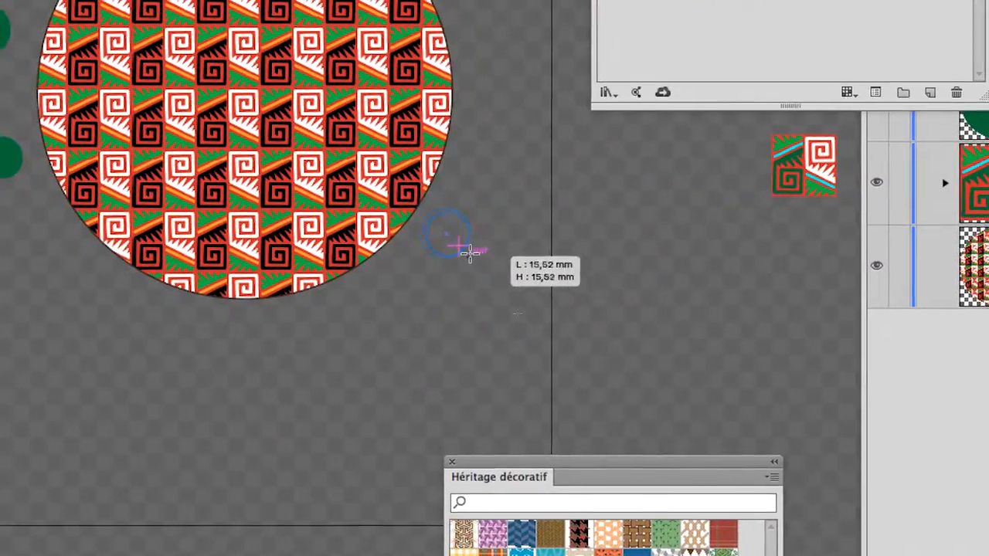
{"action": "left_click_drag", "start_coordinate": [469, 252], "coordinate": [470, 254]}
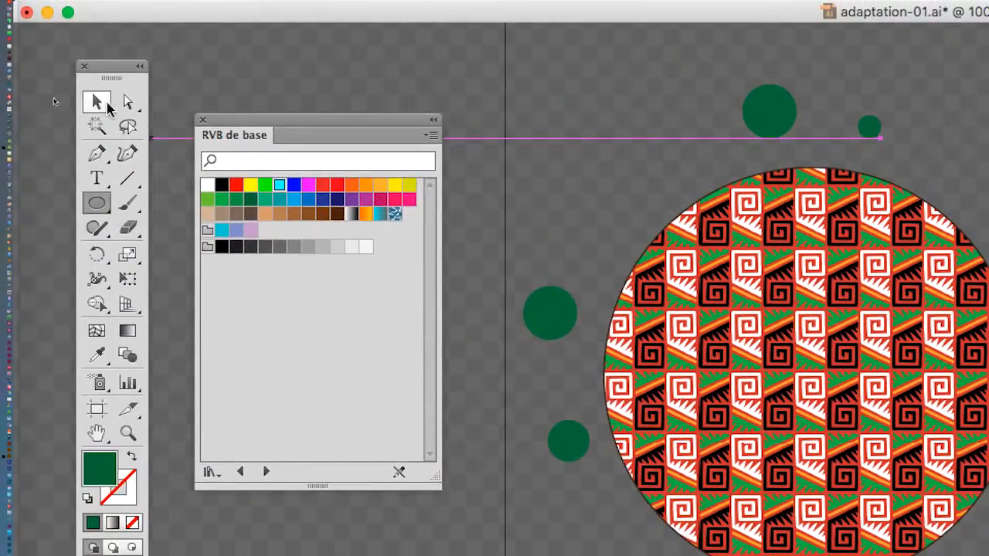
Fill the small circle below and to the right of the patterned circle with the Cyan RVB swatch.
{"action": "left_click", "coordinate": [107, 105]}
{"action": "left_click_drag", "start_coordinate": [497, 128], "coordinate": [264, 13]}
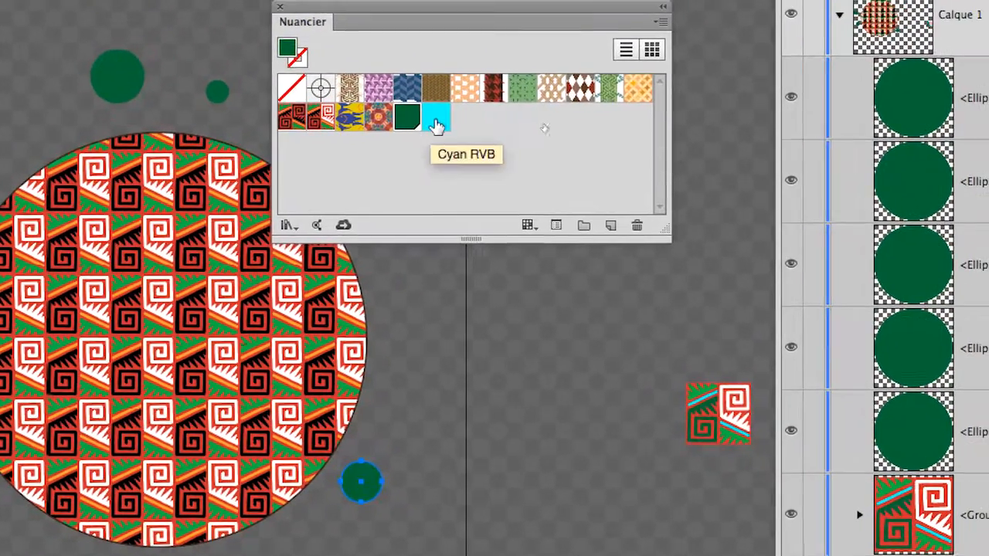
{"action": "left_click", "coordinate": [435, 123]}
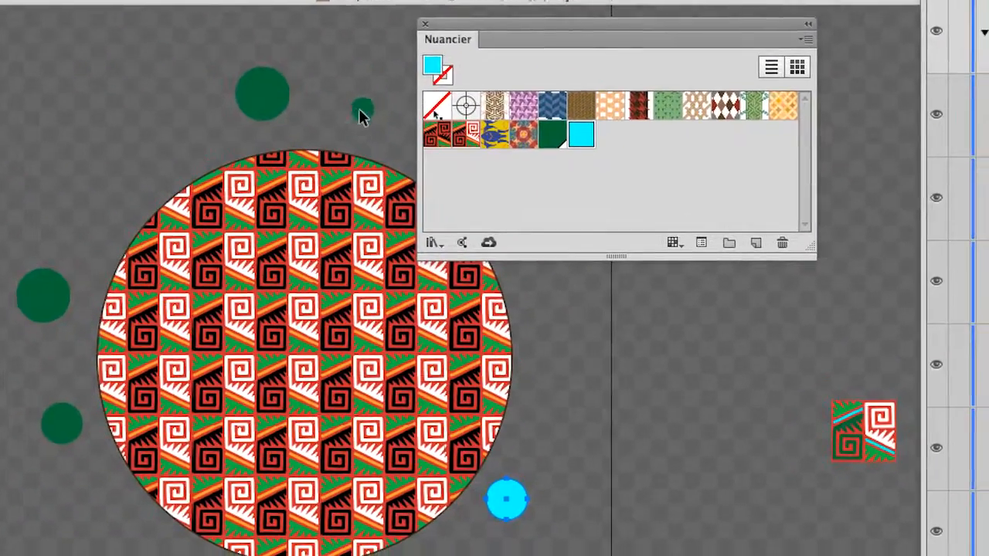
Fill the smallest circle above the patterned circle and the larger circle beside it with the cyan swatch.
{"action": "left_click", "coordinate": [362, 111]}
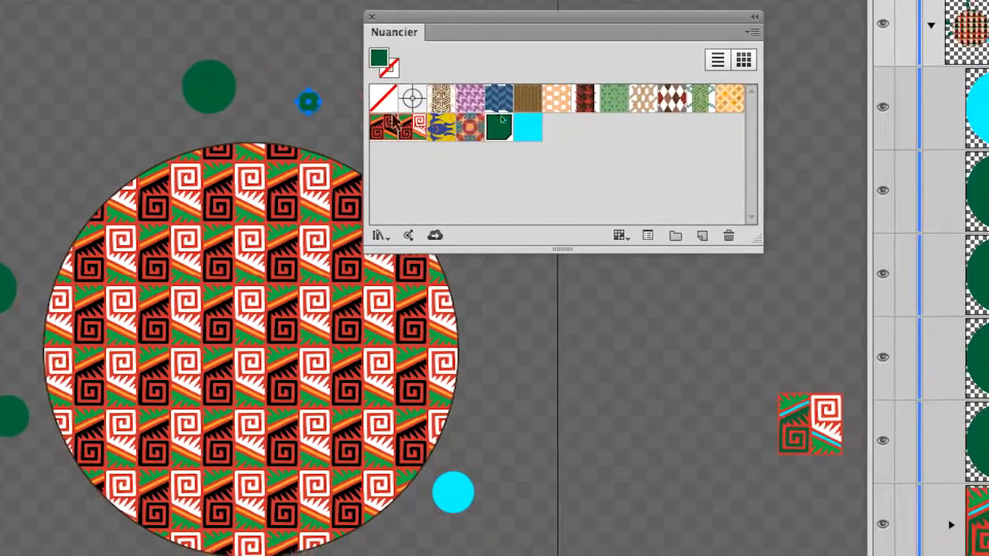
{"action": "left_click", "coordinate": [581, 135]}
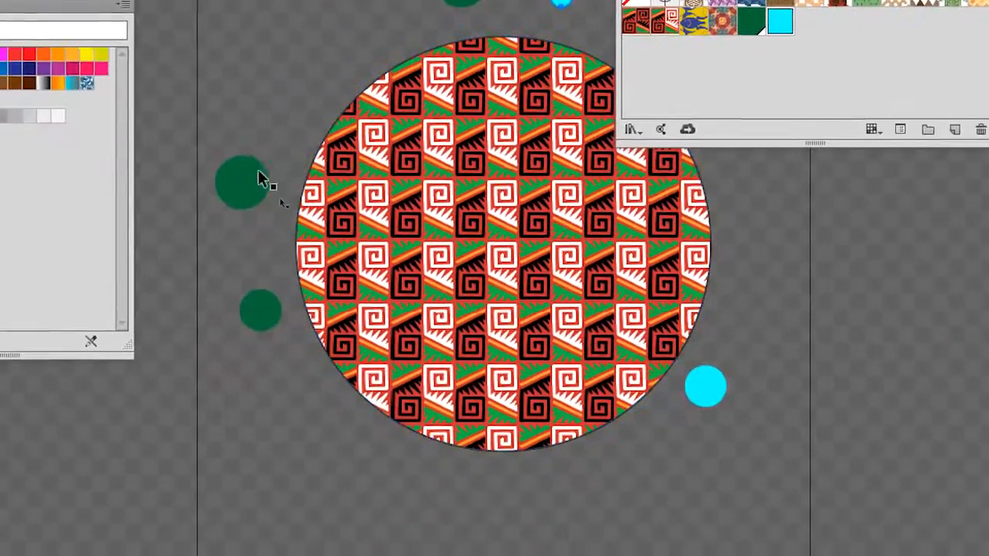
{"action": "left_click", "coordinate": [159, 201]}
{"action": "left_click", "coordinate": [687, 53]}
{"action": "left_click", "coordinate": [435, 122]}
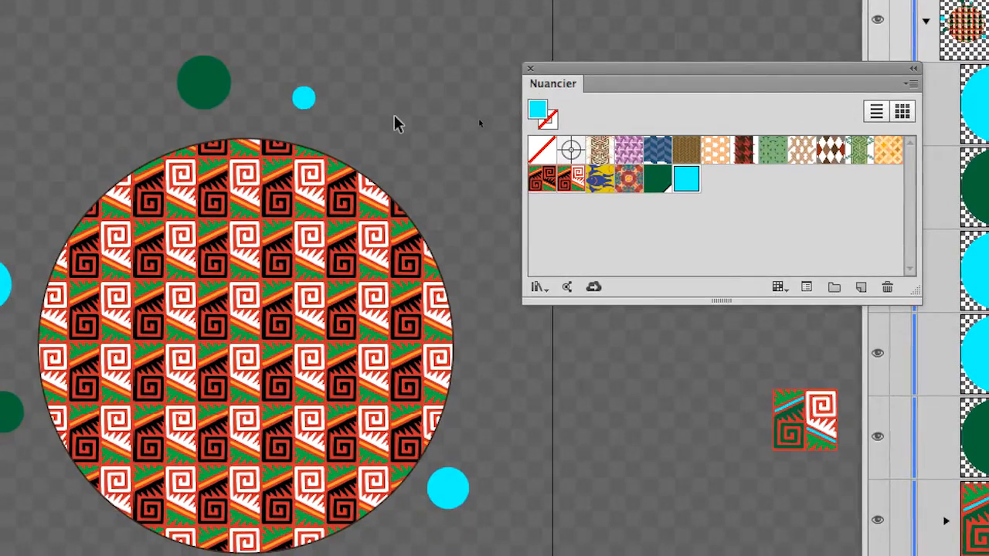
Draw a dark green circle about 14.5 mm wide just below the patterned circle, adjust its position and deselect it.
{"action": "scroll", "coordinate": [388, 118], "scroll_direction": "down", "scroll_amount": 1}
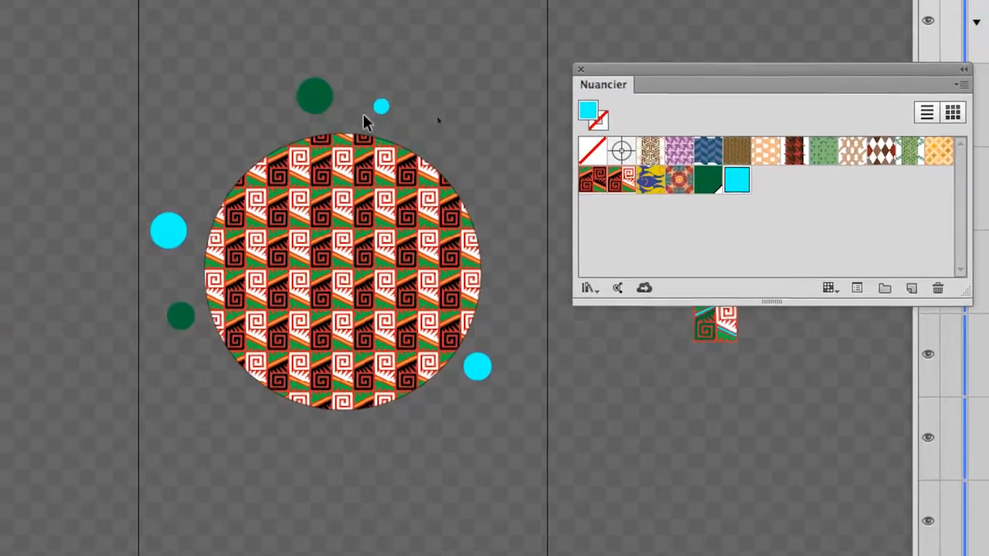
{"action": "left_click", "coordinate": [282, 85]}
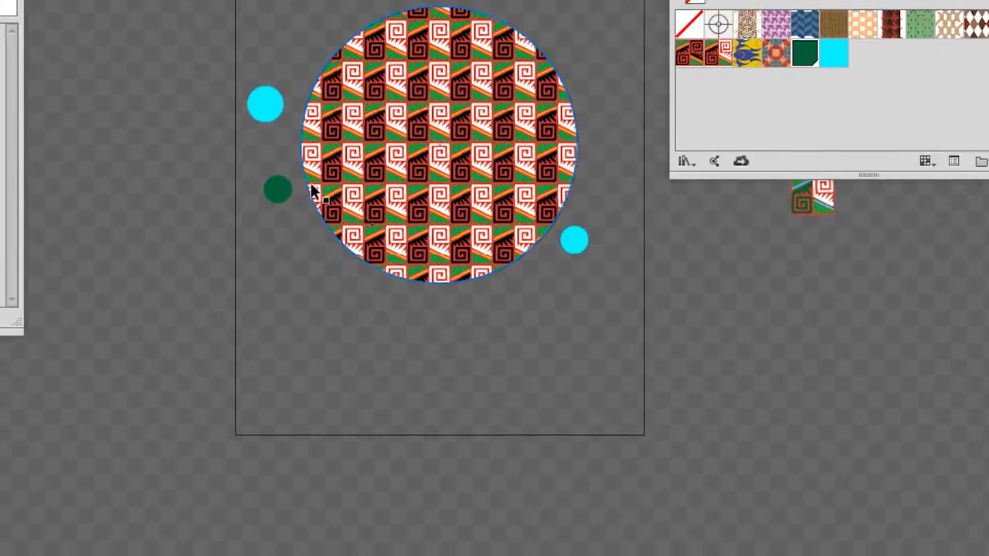
{"action": "left_click", "coordinate": [237, 261]}
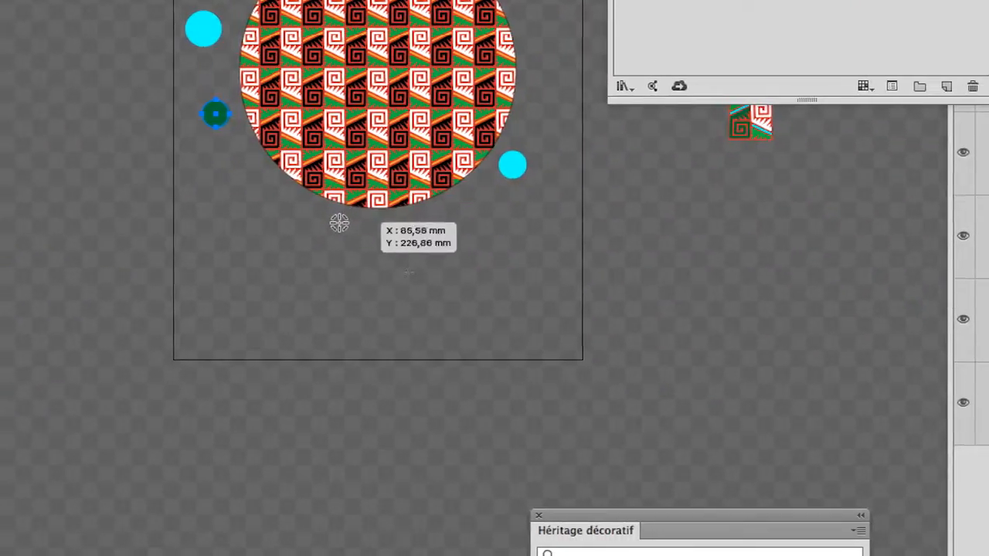
{"action": "left_click_drag", "start_coordinate": [344, 225], "coordinate": [355, 234]}
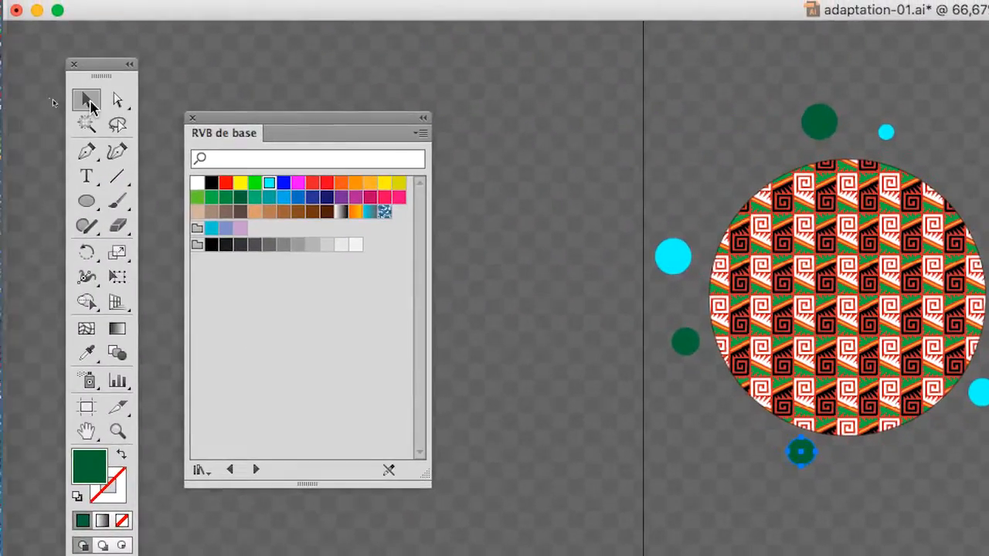
{"action": "left_click", "coordinate": [75, 95]}
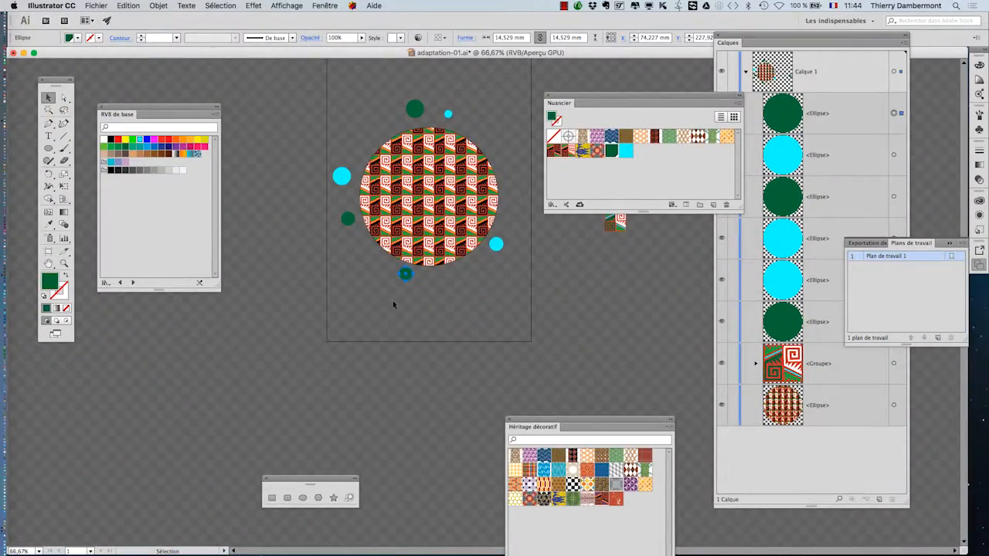
{"action": "left_click_drag", "start_coordinate": [406, 279], "coordinate": [416, 296]}
{"action": "left_click", "coordinate": [458, 315]}
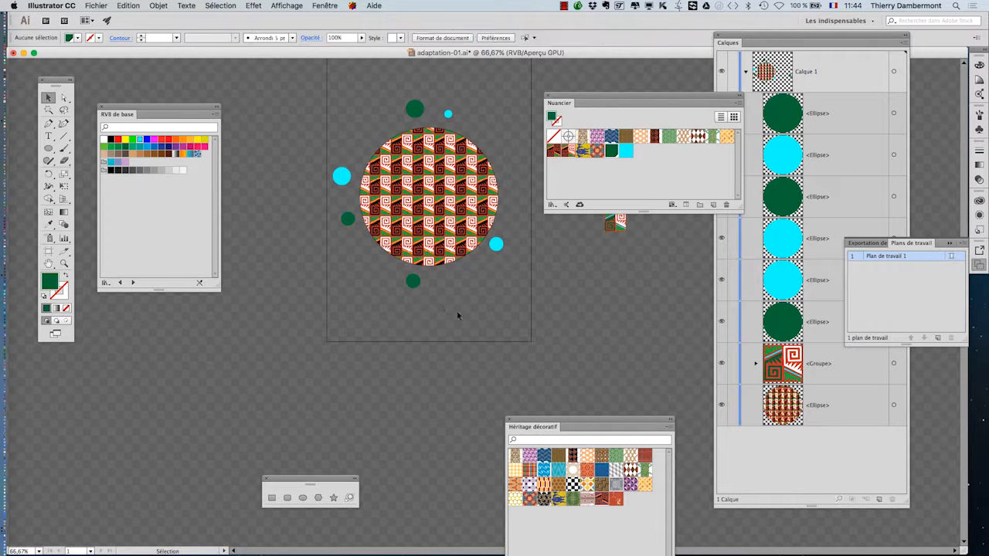
Save the document as a new file named adaptation-02.ai in the adaptation de motifs folder.
{"action": "left_click", "coordinate": [92, 5]}
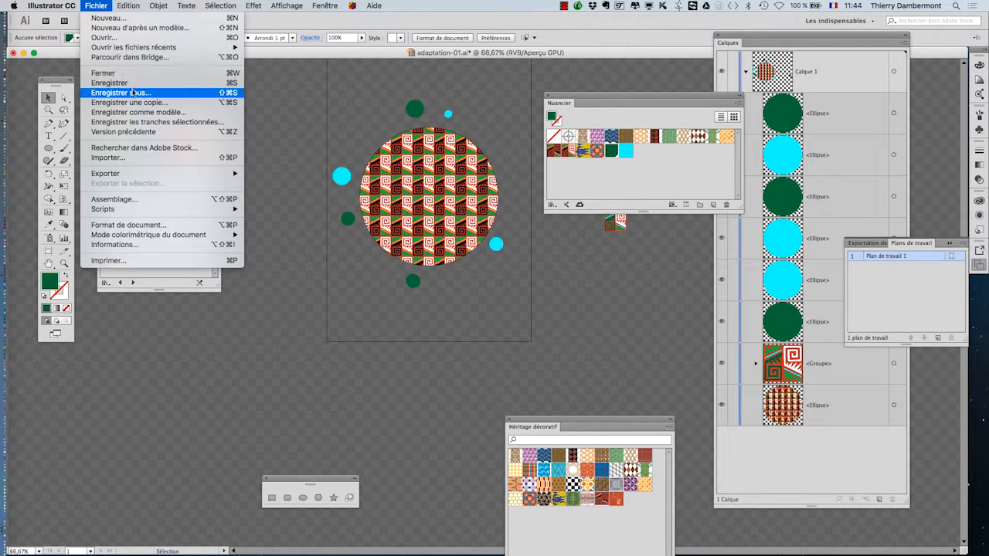
{"action": "left_click", "coordinate": [116, 92]}
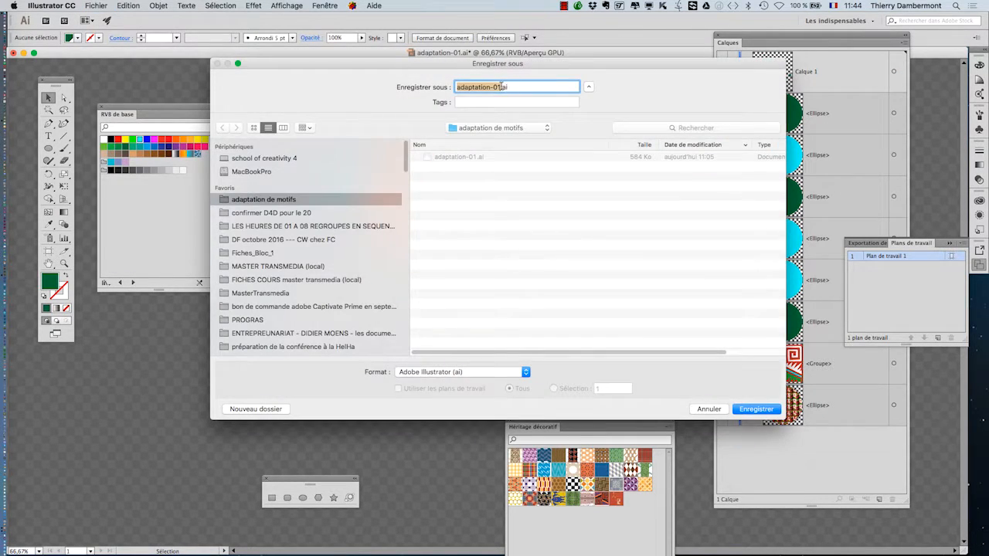
{"action": "key", "text": "Return"}
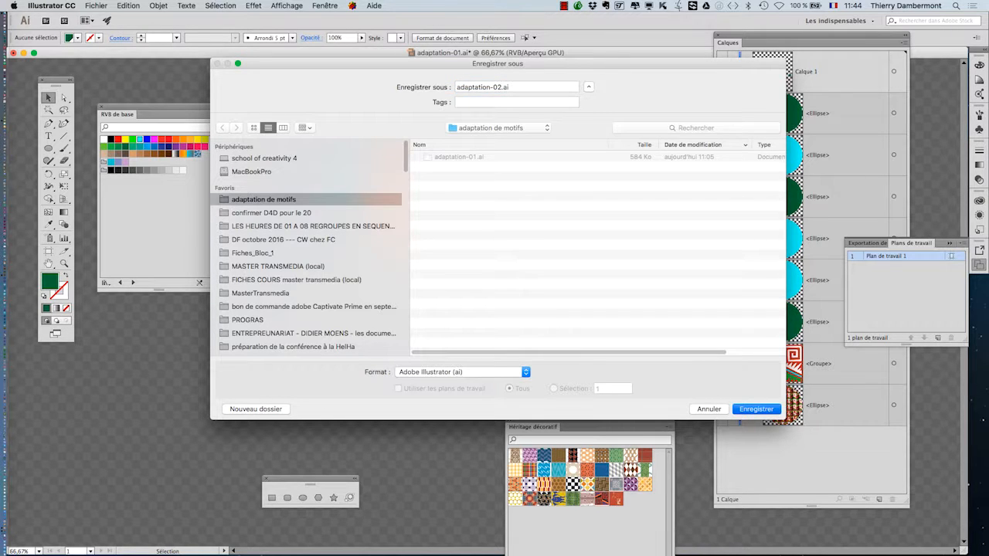
{"action": "key", "text": "Return"}
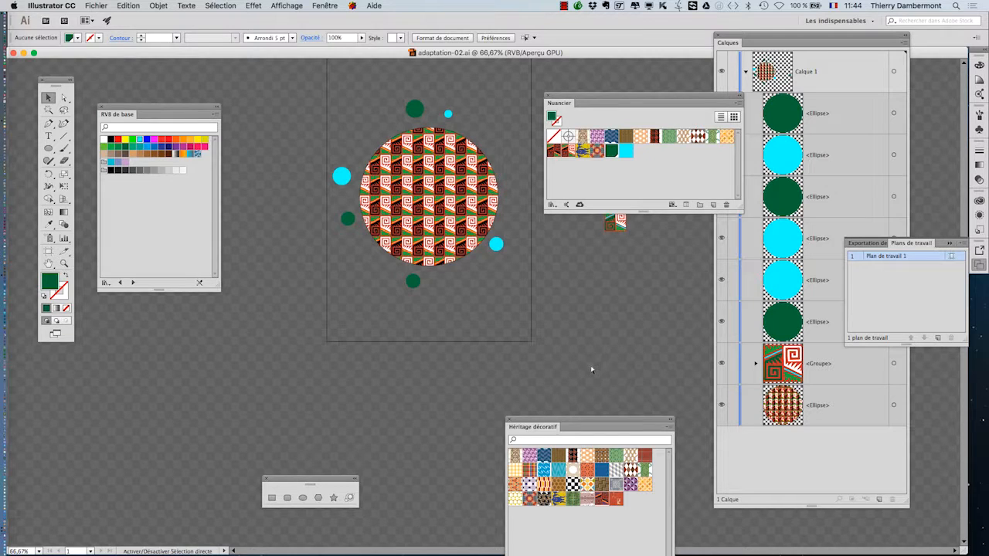
Rearrange the Nuancier and Héritage décoratif panels so the small recoloured motif is fully uncovered.
{"action": "left_click_drag", "start_coordinate": [661, 111], "coordinate": [188, 347]}
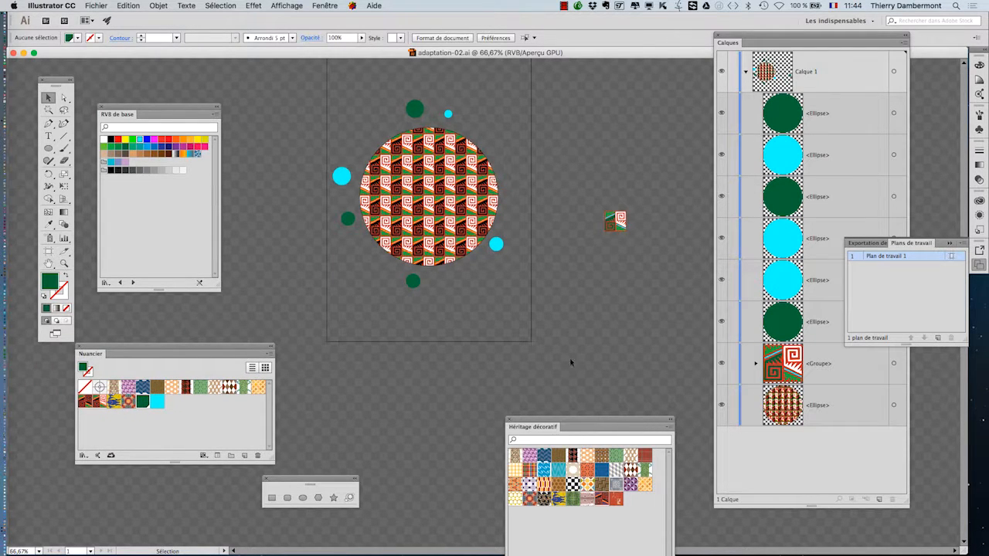
{"action": "left_click_drag", "start_coordinate": [581, 427], "coordinate": [578, 283]}
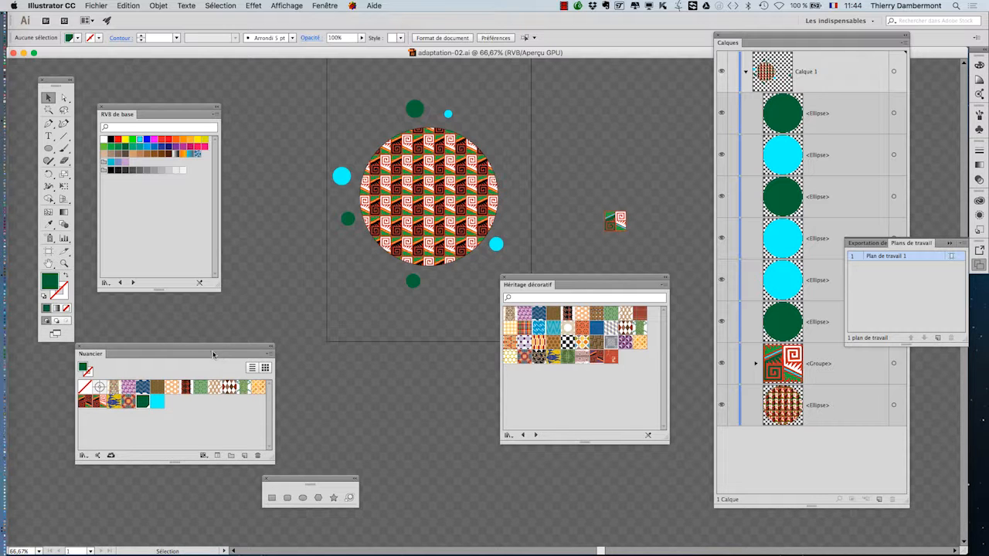
{"action": "left_click_drag", "start_coordinate": [213, 355], "coordinate": [544, 82]}
{"action": "scroll", "coordinate": [613, 229], "scroll_direction": "up", "scroll_amount": 1}
{"action": "scroll", "coordinate": [613, 230], "scroll_direction": "up", "scroll_amount": 2}
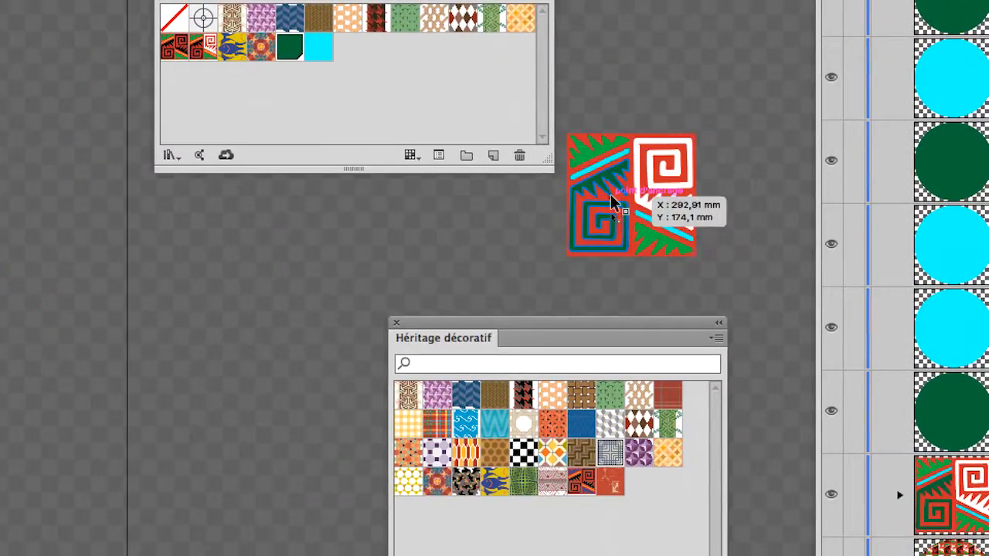
{"action": "scroll", "coordinate": [598, 166], "scroll_direction": "up", "scroll_amount": 2}
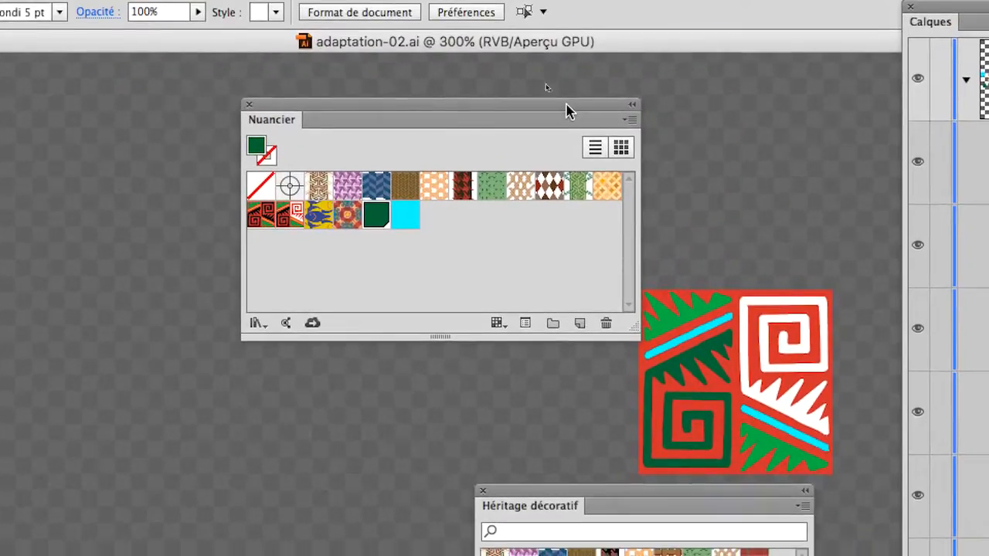
{"action": "left_click_drag", "start_coordinate": [566, 112], "coordinate": [474, 159]}
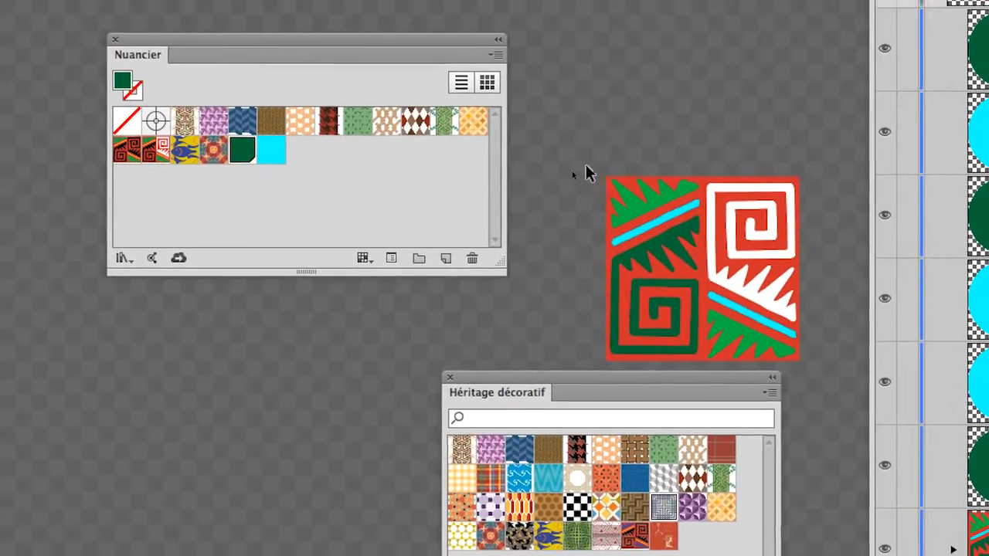
Add the recoloured motif to the document swatches as a new pattern beside the existing versions, and deselect the motif.
{"action": "left_click", "coordinate": [645, 232]}
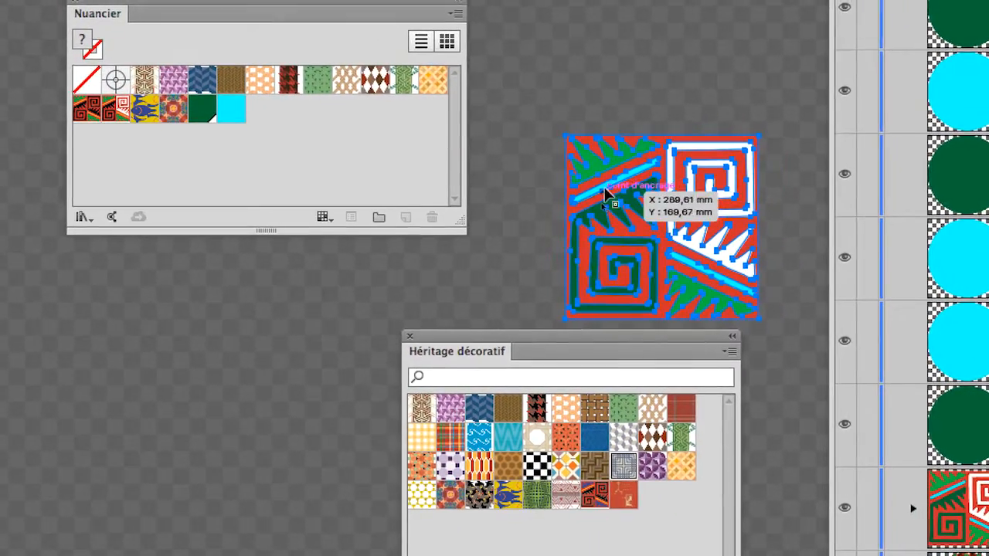
{"action": "left_click_drag", "start_coordinate": [606, 190], "coordinate": [207, 122]}
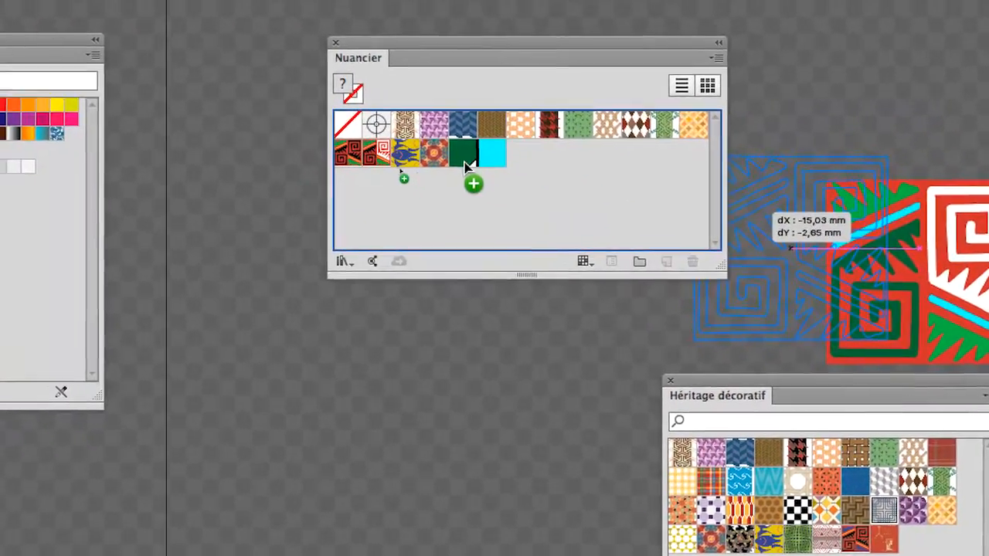
{"action": "left_click_drag", "start_coordinate": [467, 166], "coordinate": [407, 173]}
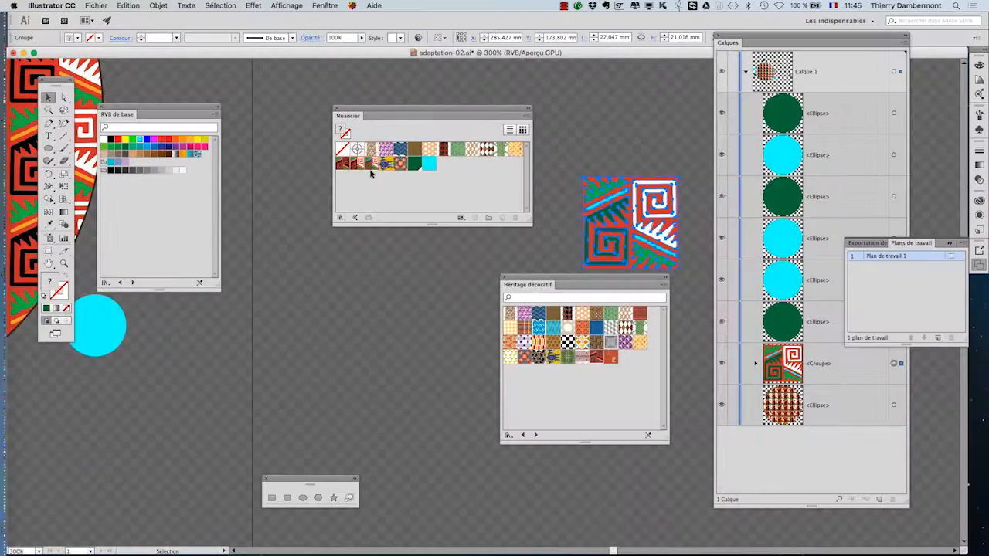
{"action": "left_click_drag", "start_coordinate": [391, 114], "coordinate": [563, 95]}
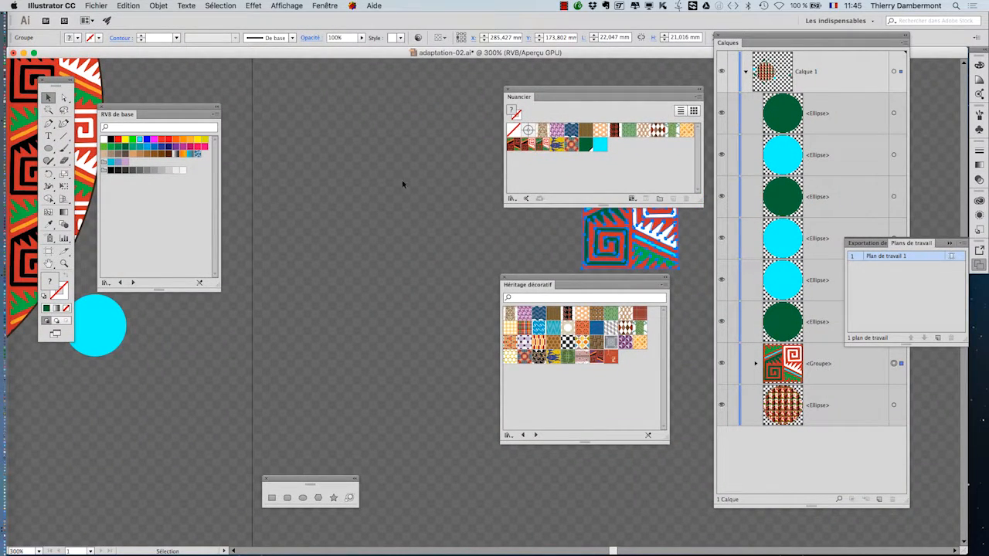
{"action": "left_click", "coordinate": [401, 182]}
Fill the large patterned circle with the new recoloured pattern swatch and deselect it.
{"action": "scroll", "coordinate": [413, 223], "scroll_direction": "down", "scroll_amount": 4}
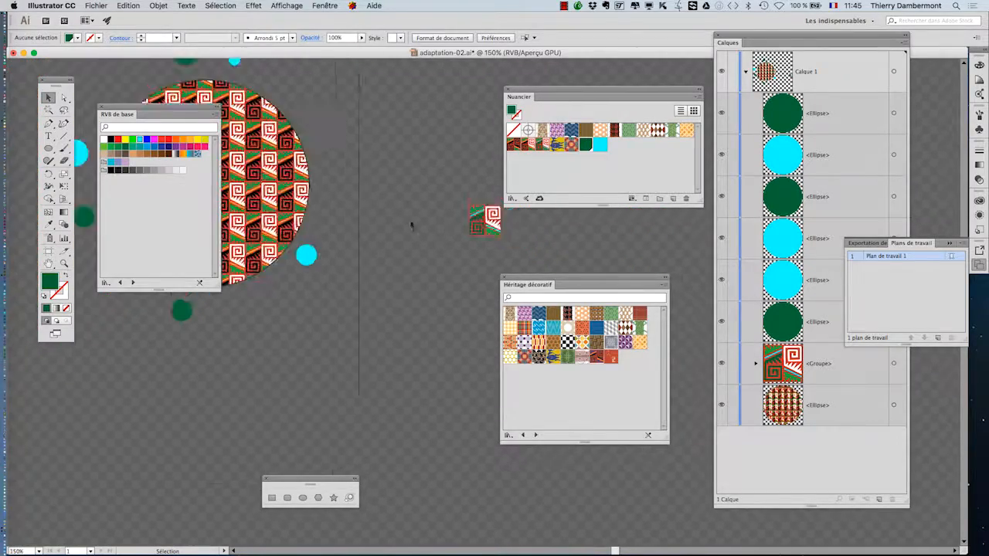
{"action": "left_click_drag", "start_coordinate": [433, 281], "coordinate": [436, 281]}
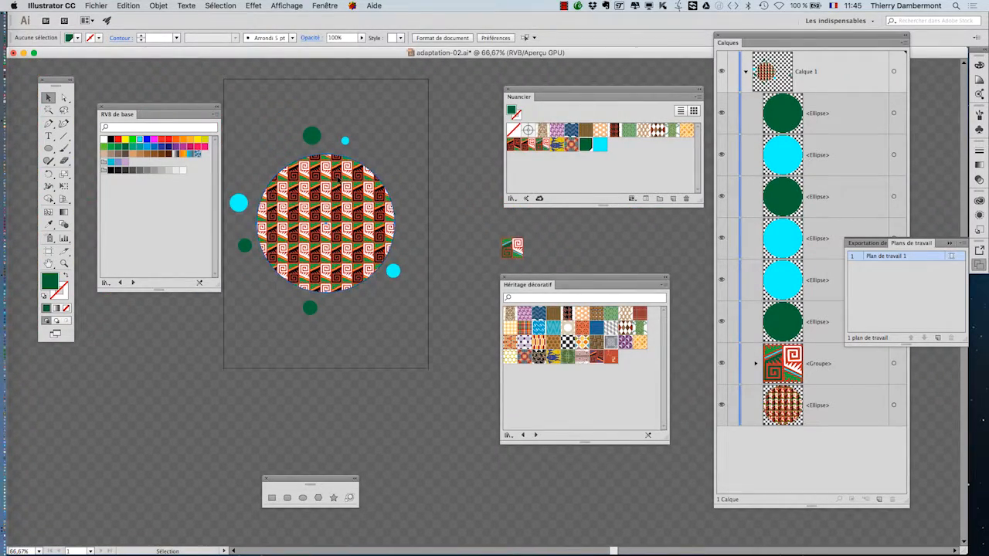
{"action": "left_click", "coordinate": [338, 177]}
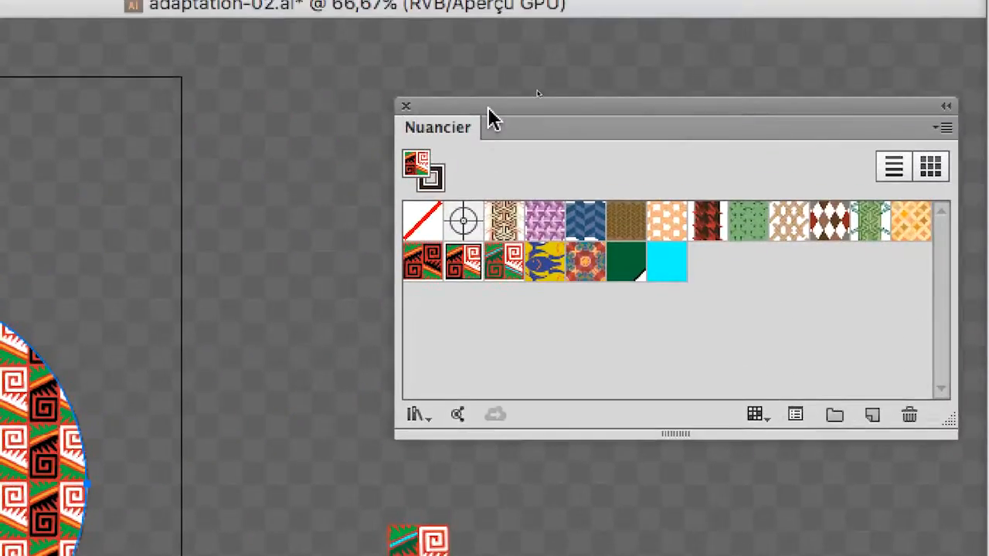
{"action": "left_click_drag", "start_coordinate": [488, 108], "coordinate": [417, 149]}
{"action": "left_click", "coordinate": [435, 308]}
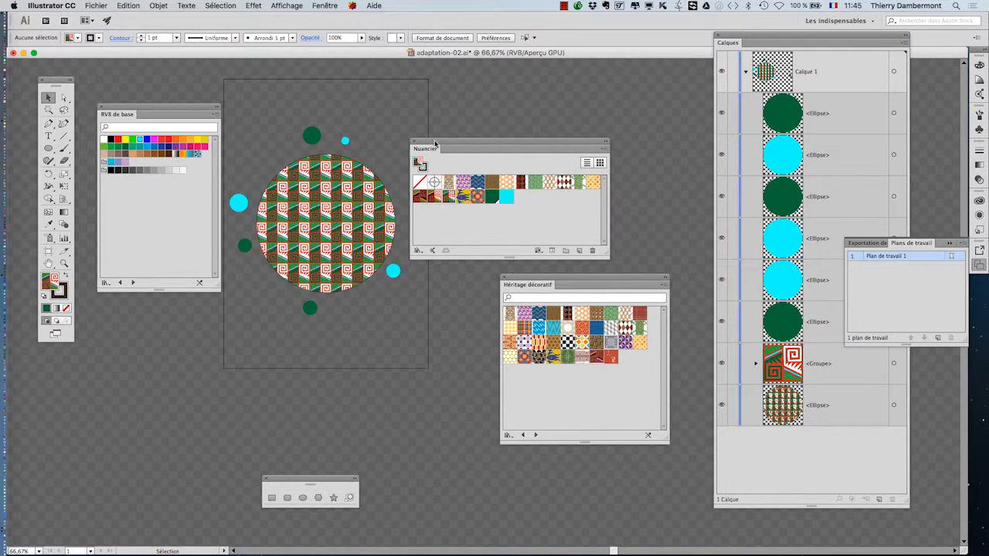
Move the Héritage décoratif panel below the RVB de base panel and clear the Nuancier panel from the artwork.
{"action": "left_click_drag", "start_coordinate": [434, 144], "coordinate": [494, 120]}
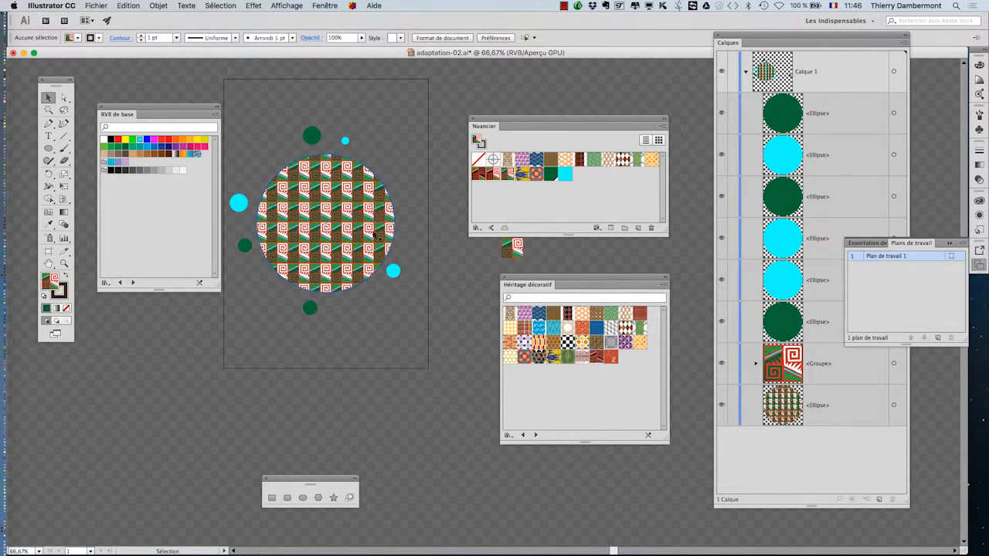
{"action": "left_click_drag", "start_coordinate": [502, 121], "coordinate": [497, 78]}
{"action": "left_click_drag", "start_coordinate": [565, 281], "coordinate": [618, 219]}
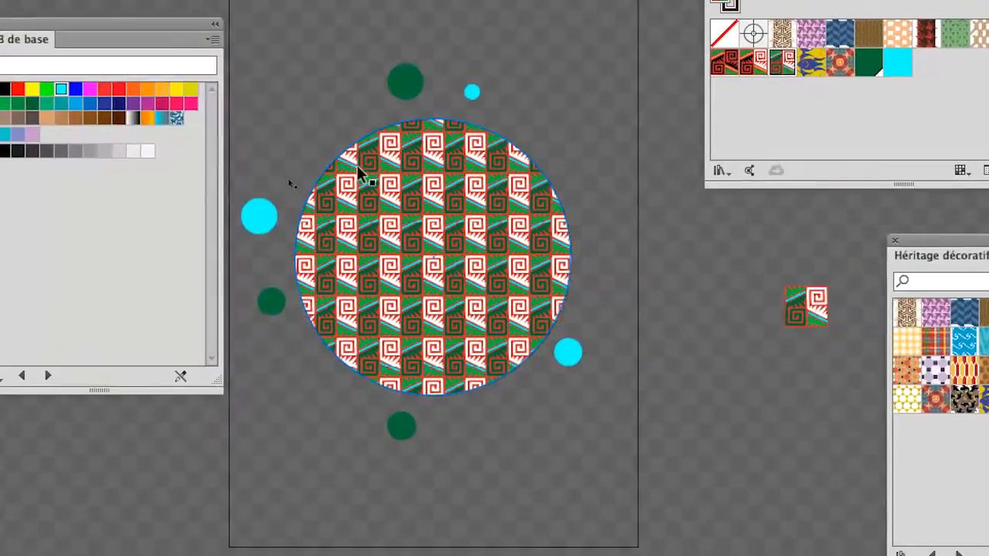
{"action": "left_click", "coordinate": [361, 166]}
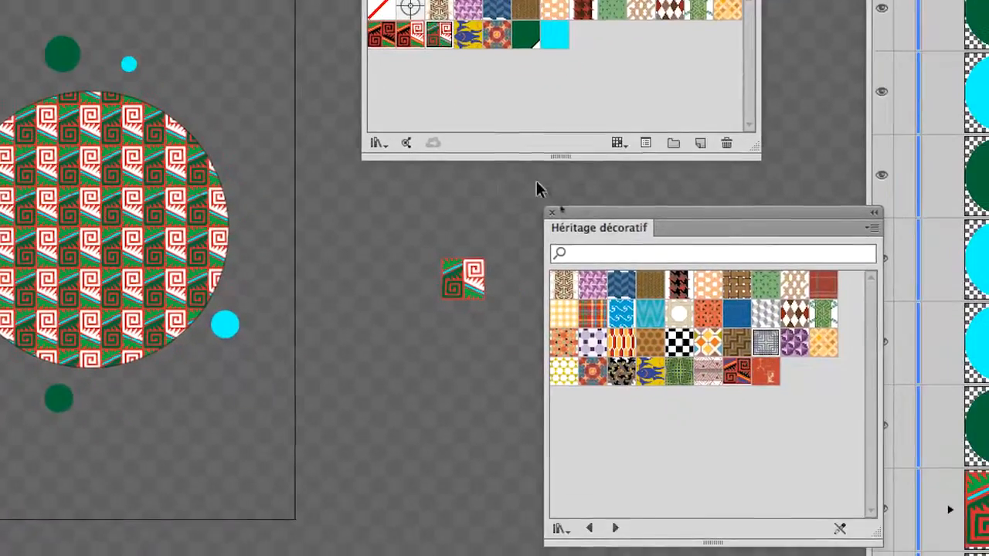
{"action": "left_click_drag", "start_coordinate": [587, 212], "coordinate": [583, 223]}
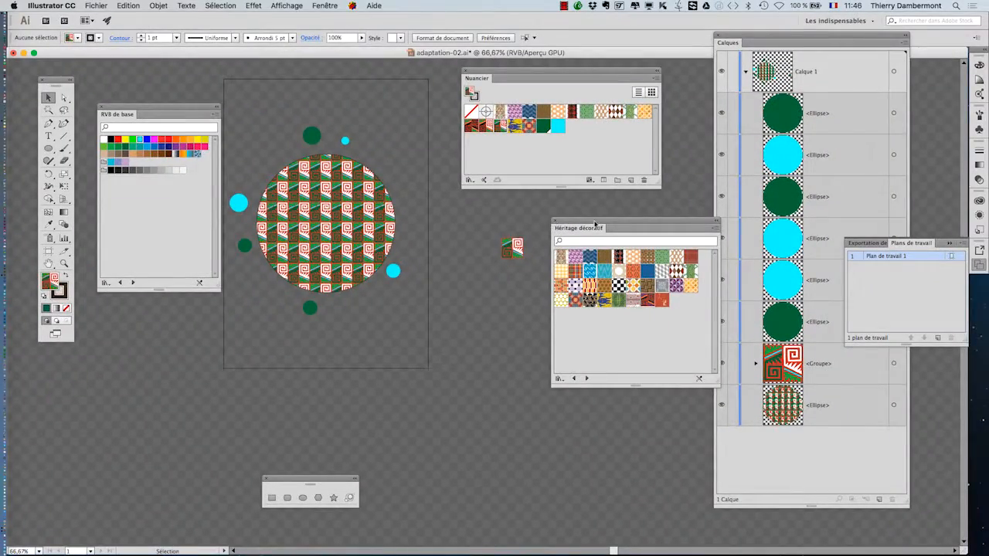
{"action": "left_click_drag", "start_coordinate": [595, 224], "coordinate": [90, 375]}
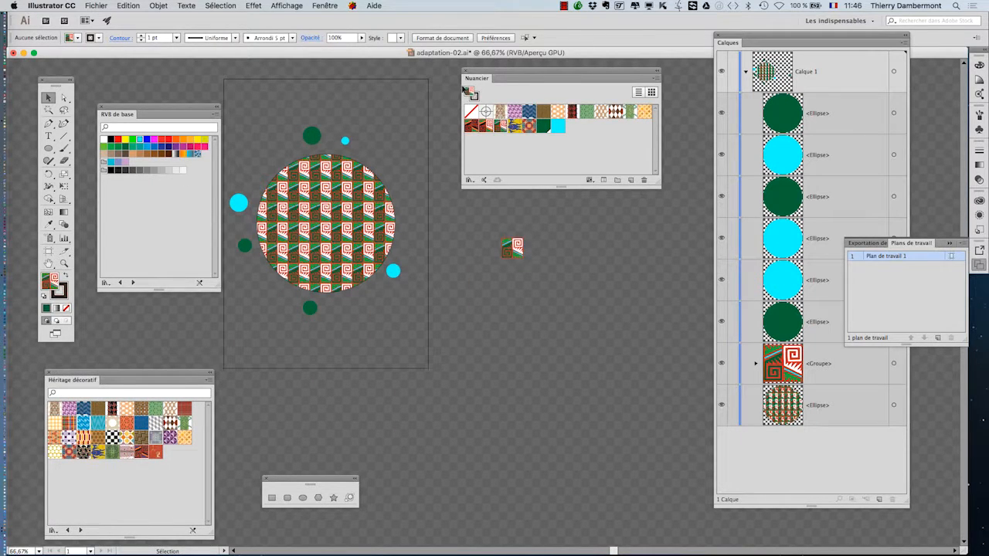
{"action": "mouse_move", "coordinate": [486, 74]}
{"action": "left_mouse_down"}
{"action": "mouse_move", "coordinate": [566, 73]}
{"action": "mouse_move", "coordinate": [531, 96]}
{"action": "mouse_move", "coordinate": [494, 89]}
{"action": "left_mouse_up"}
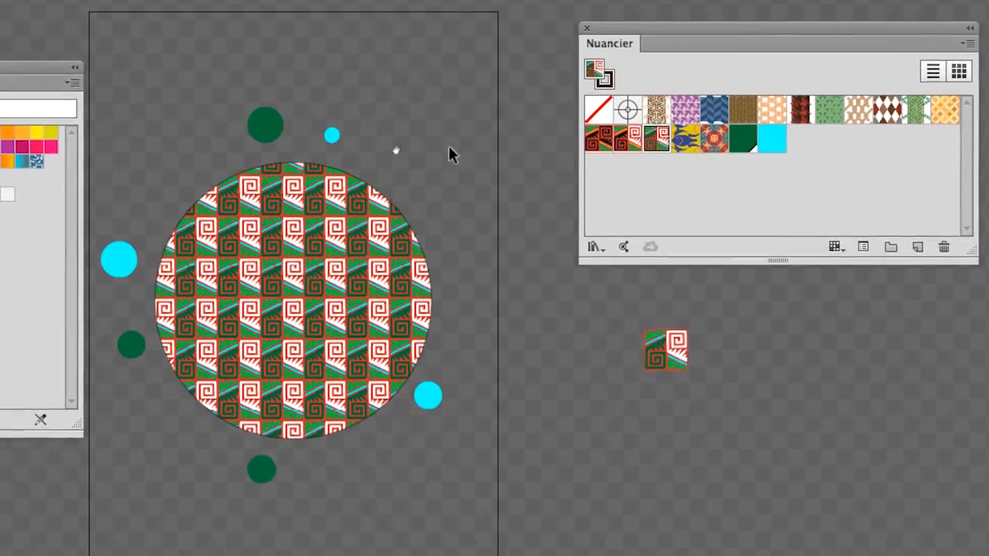
Change the global dark green swatch to pink with R 238, V 104 and B 166, with the preview on.
{"action": "left_click_drag", "start_coordinate": [418, 146], "coordinate": [557, 56]}
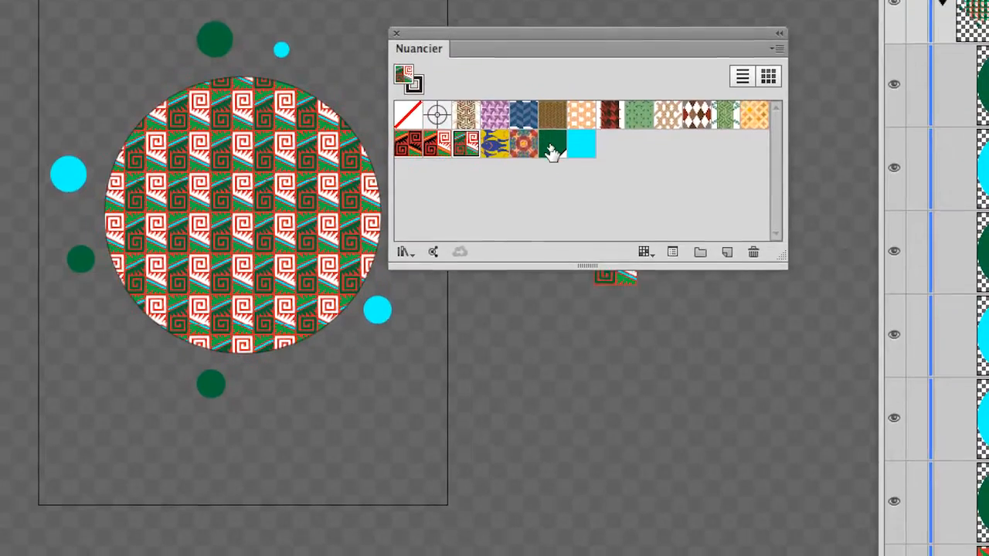
{"action": "double_click", "coordinate": [552, 149]}
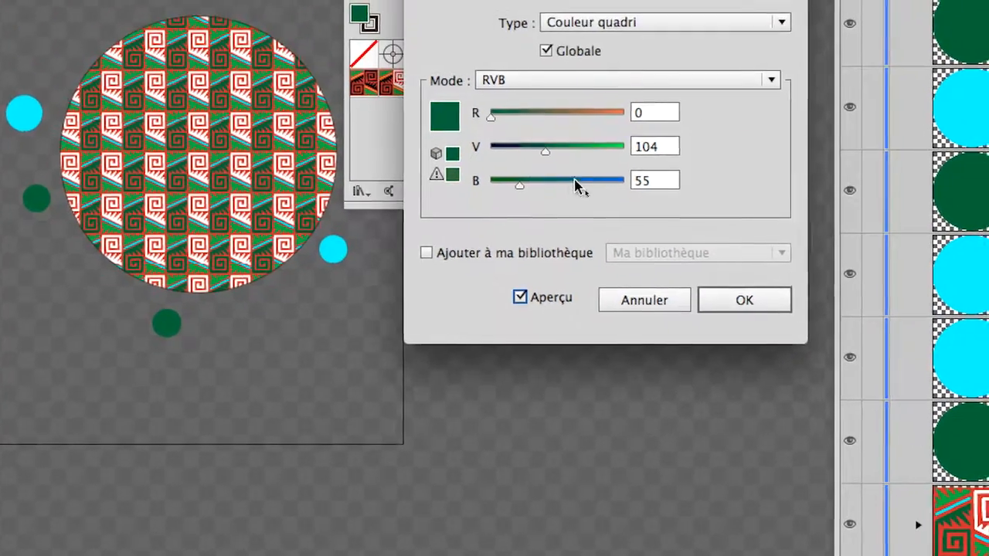
{"action": "left_click", "coordinate": [582, 101]}
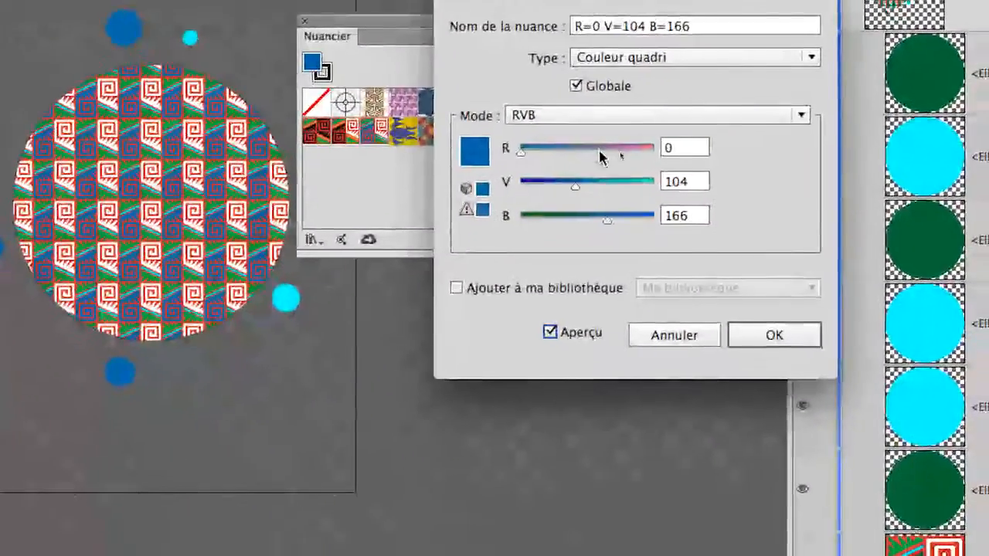
{"action": "left_click_drag", "start_coordinate": [601, 150], "coordinate": [644, 153]}
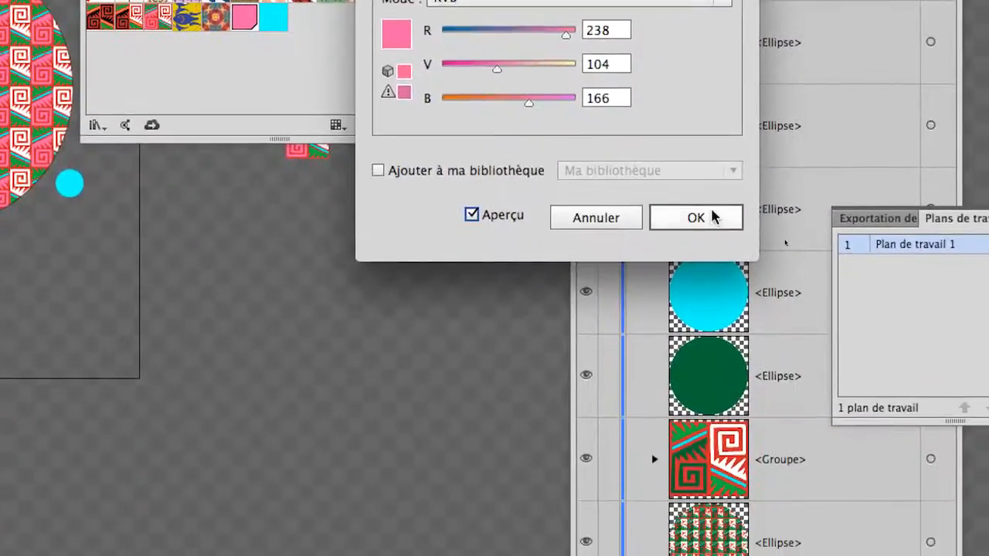
{"action": "left_click", "coordinate": [861, 421]}
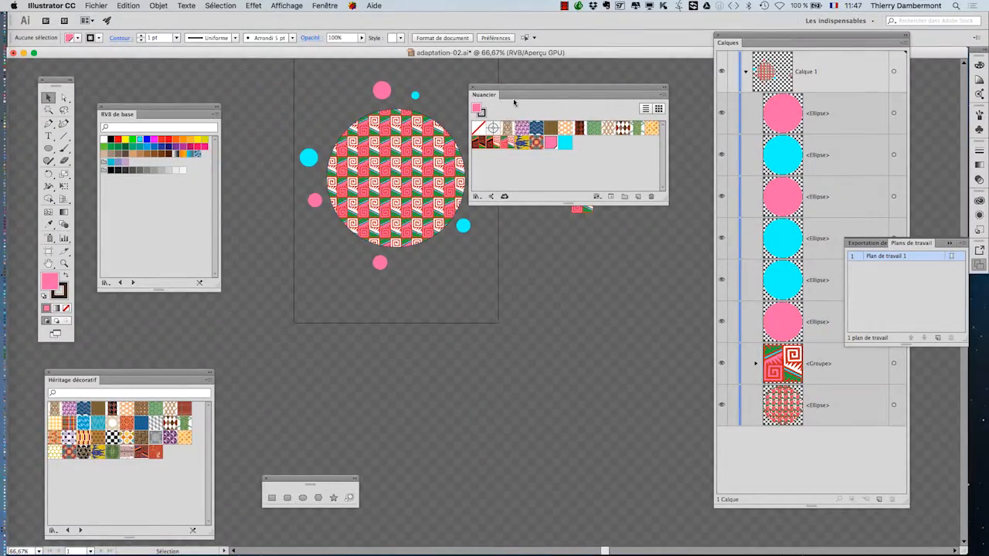
Rearrange the Nuancier, RVB de base and Héritage décoratif panels around the large patterned circle so it is uncovered.
{"action": "left_click_drag", "start_coordinate": [515, 92], "coordinate": [590, 95]}
{"action": "scroll", "coordinate": [504, 147], "scroll_direction": "up", "scroll_amount": 1}
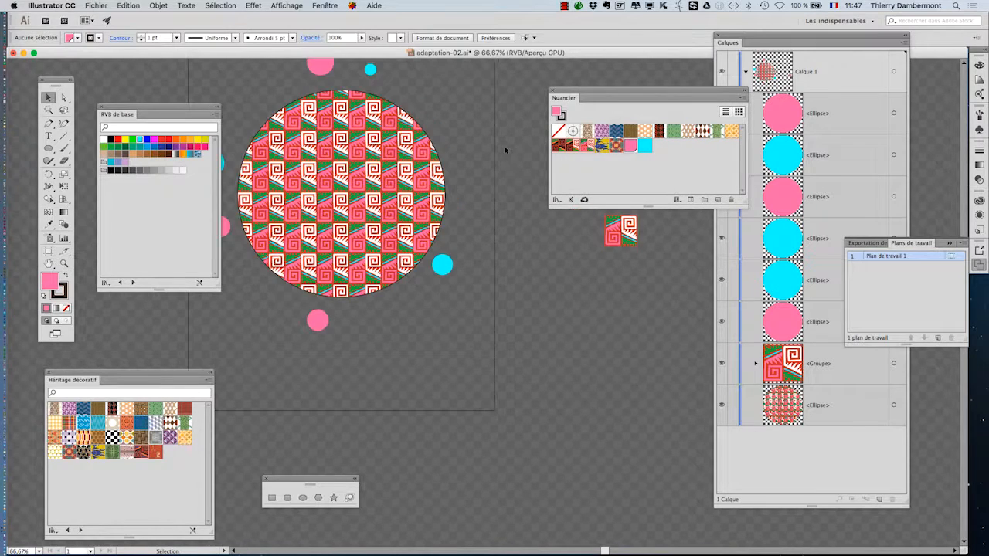
{"action": "left_click_drag", "start_coordinate": [384, 227], "coordinate": [421, 261]}
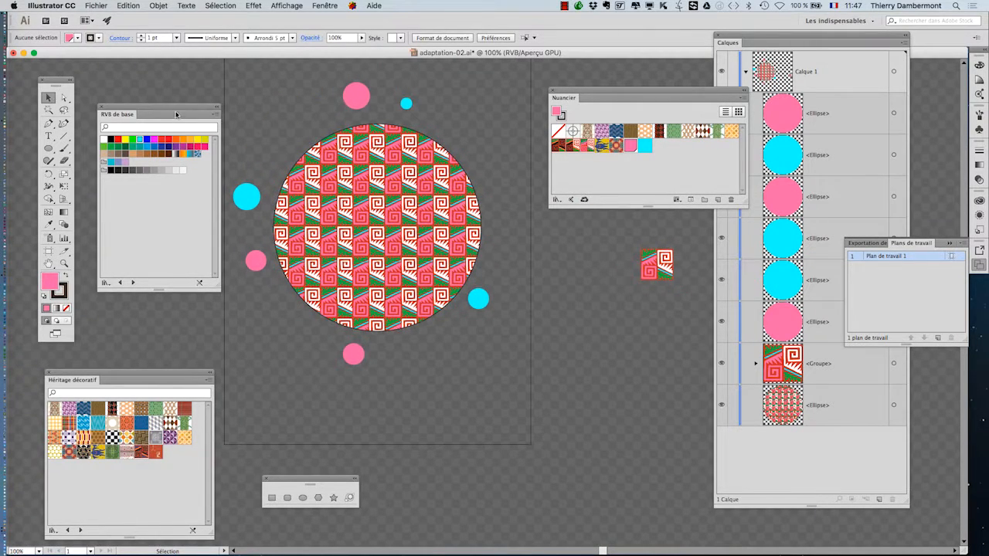
{"action": "left_click_drag", "start_coordinate": [177, 114], "coordinate": [165, 88]}
{"action": "scroll", "coordinate": [372, 193], "scroll_direction": "up", "scroll_amount": 1}
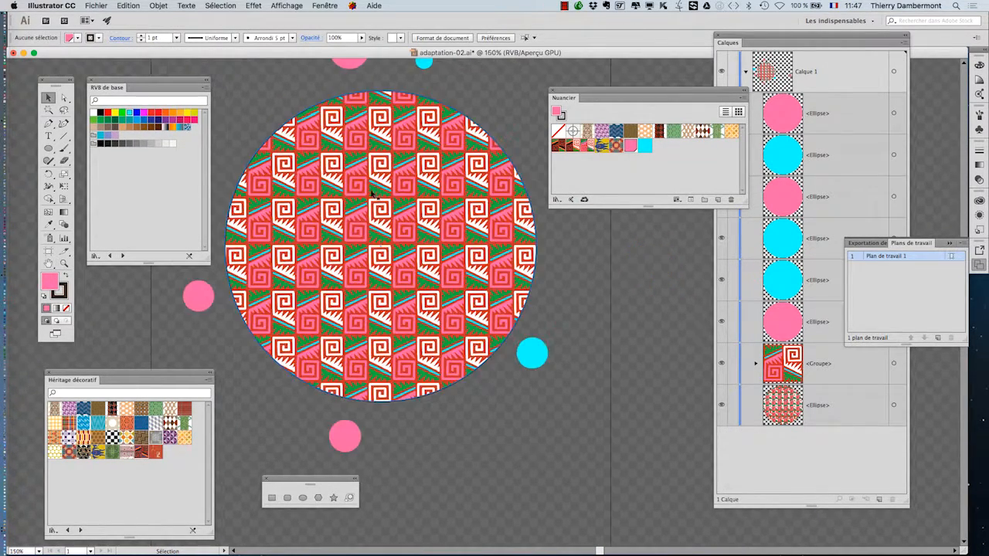
{"action": "left_click_drag", "start_coordinate": [436, 251], "coordinate": [482, 283]}
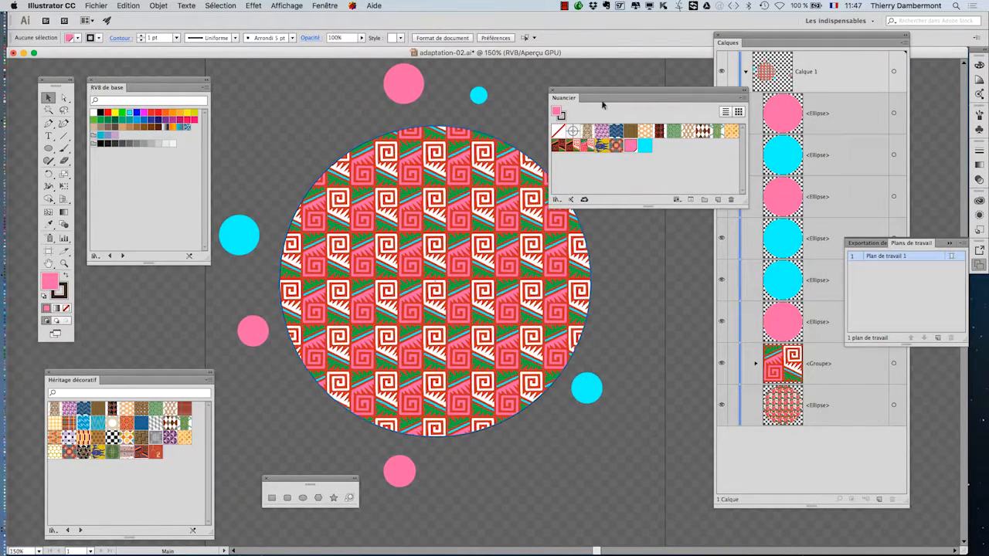
{"action": "left_click_drag", "start_coordinate": [602, 91], "coordinate": [637, 82]}
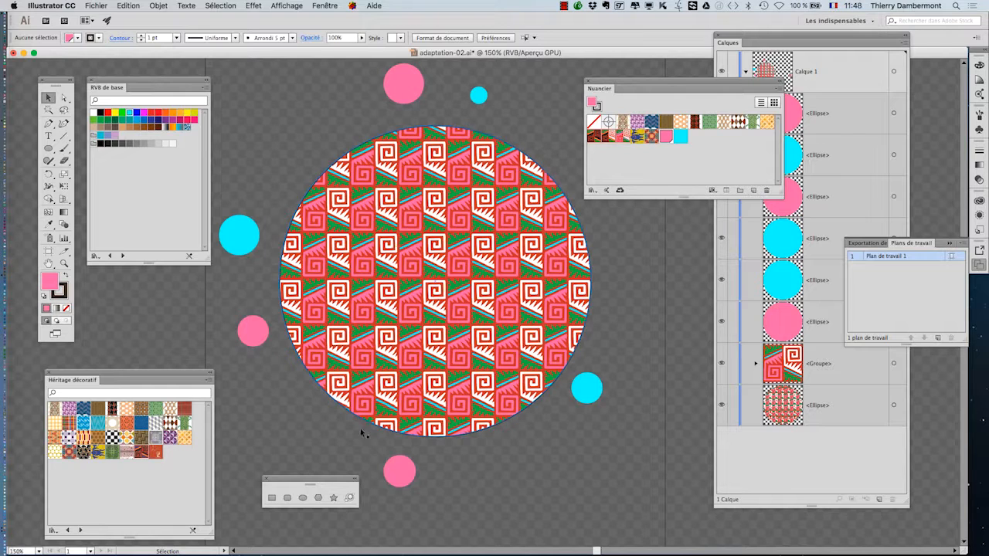
{"action": "mouse_move", "coordinate": [190, 376]}
{"action": "left_mouse_down"}
{"action": "mouse_move", "coordinate": [175, 374]}
{"action": "mouse_move", "coordinate": [195, 373]}
{"action": "left_mouse_up"}
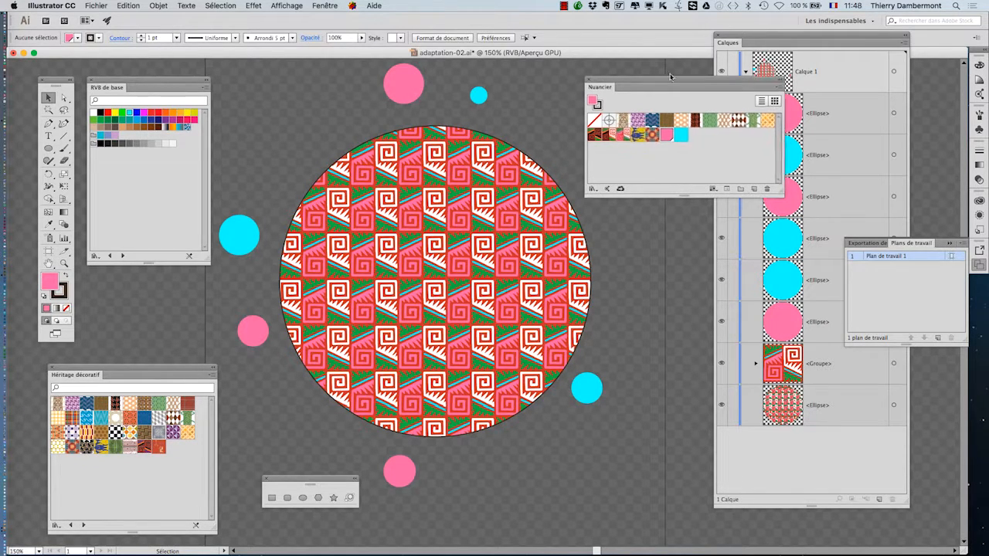
{"action": "left_click_drag", "start_coordinate": [671, 76], "coordinate": [689, 68]}
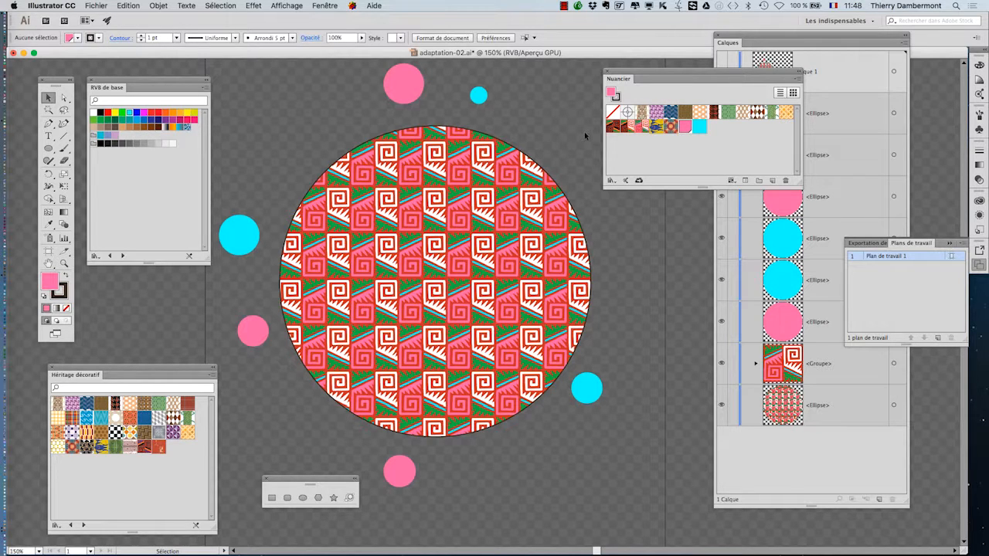
Change the non-global Cyan RVB swatch to R 79, V 113 and B 68, with the preview on.
{"action": "double_click", "coordinate": [704, 131]}
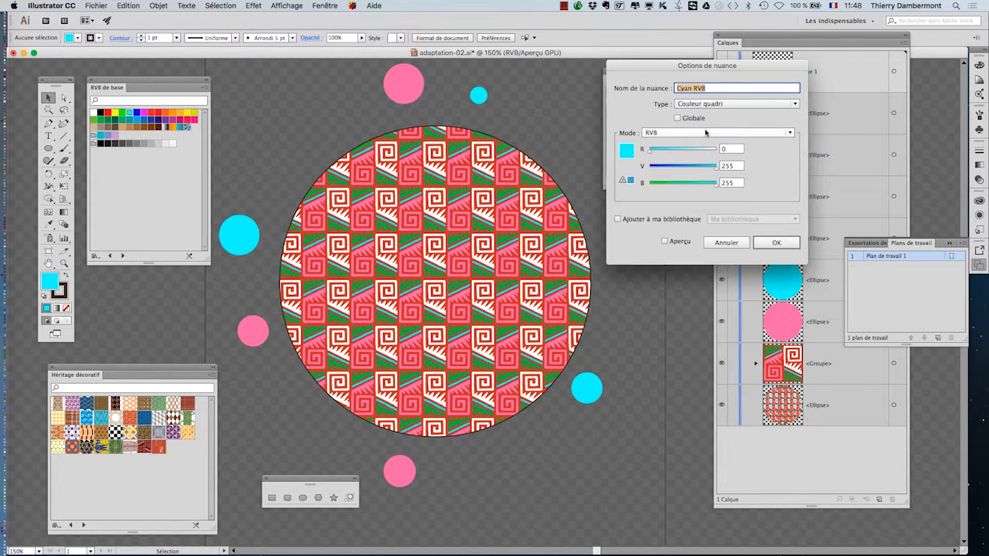
{"action": "left_click_drag", "start_coordinate": [701, 70], "coordinate": [712, 159]}
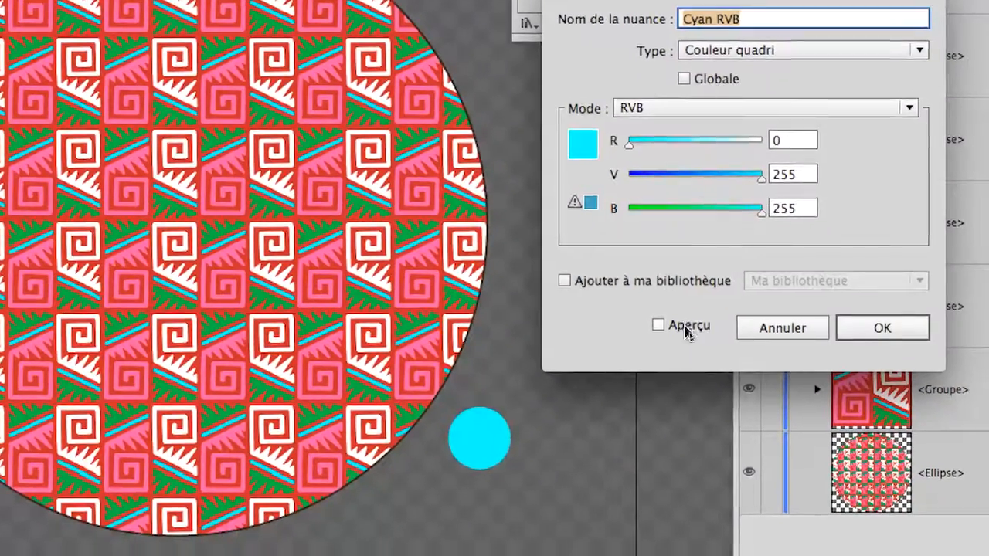
{"action": "left_click", "coordinate": [685, 329]}
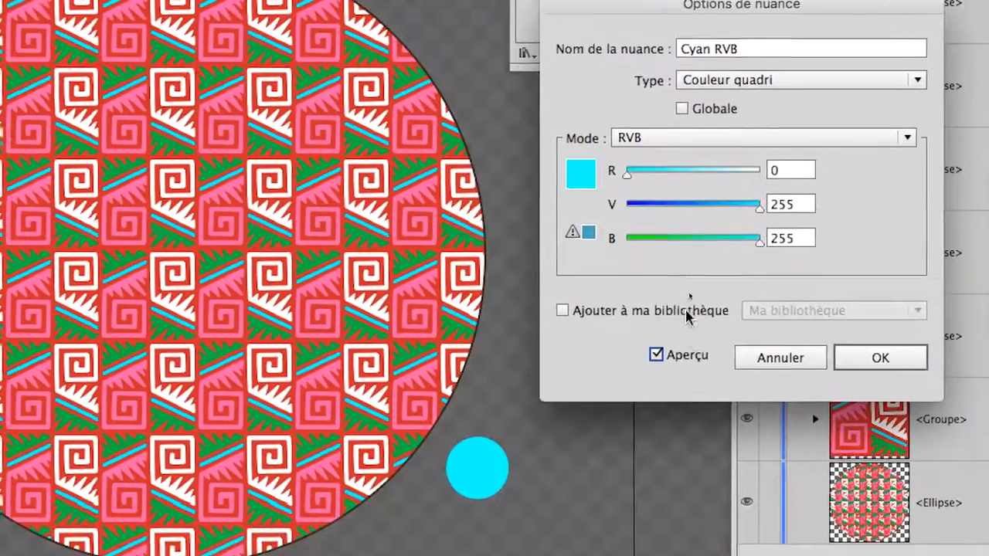
{"action": "left_click", "coordinate": [664, 209]}
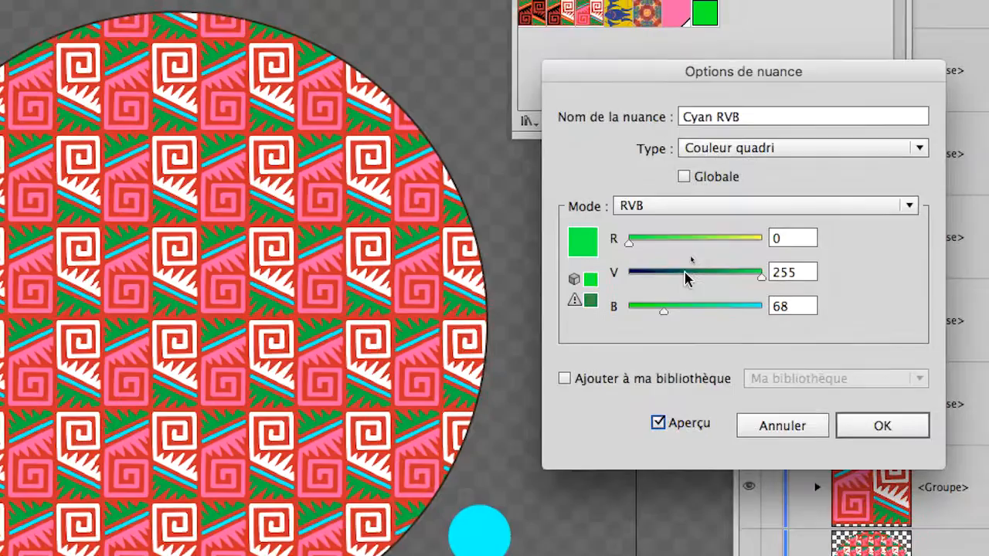
{"action": "left_click", "coordinate": [685, 272]}
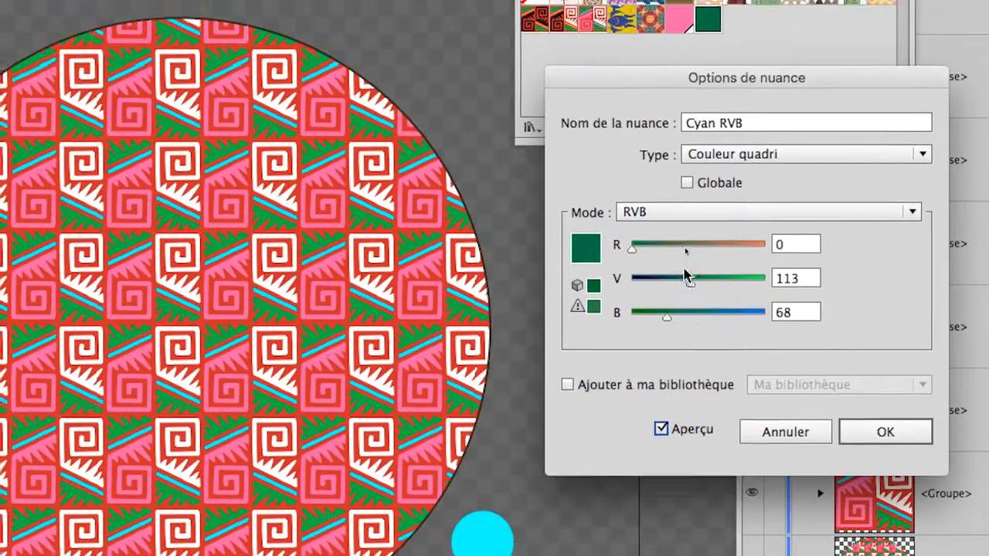
{"action": "left_click", "coordinate": [670, 239]}
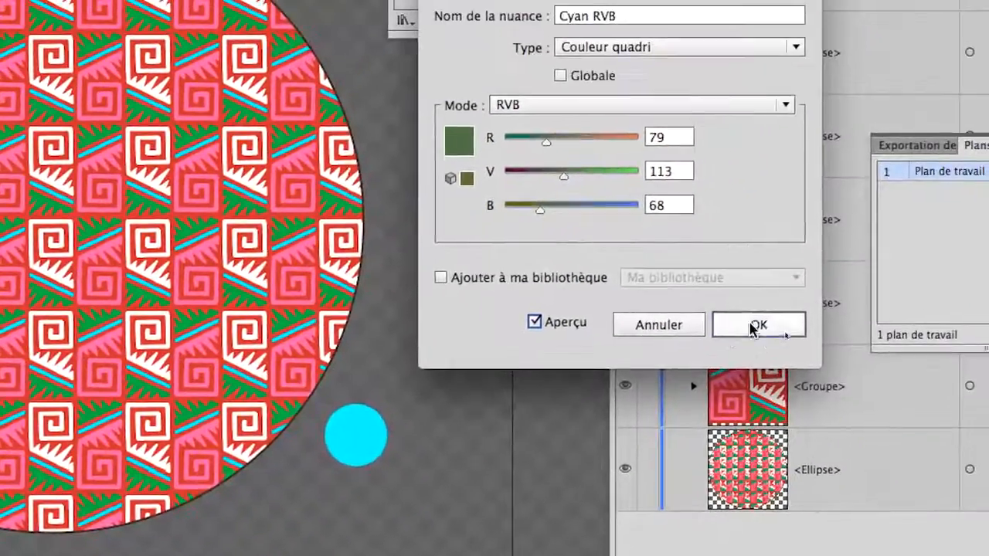
{"action": "left_click", "coordinate": [978, 270]}
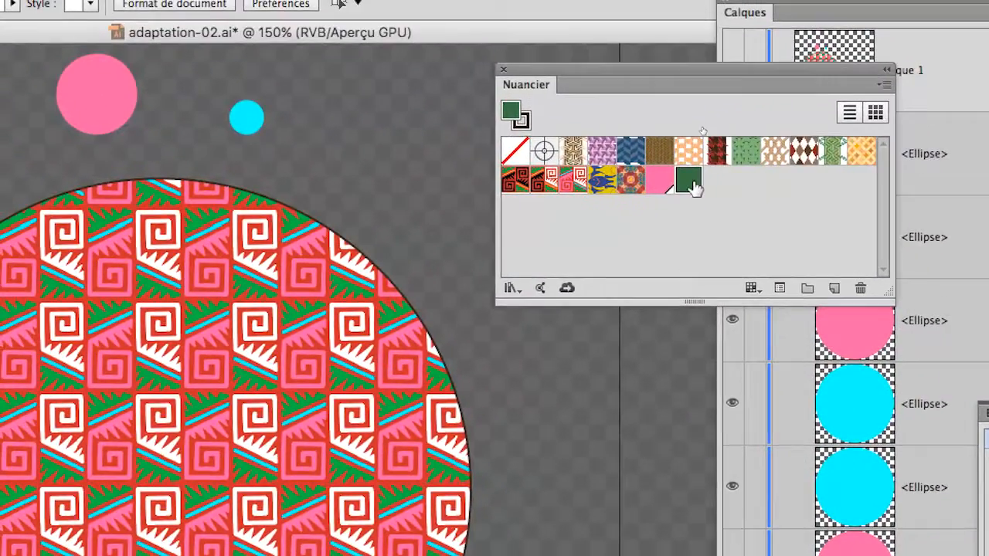
Set the red value of the non-global Cyan RVB swatch to 243 to make it orange.
{"action": "double_click", "coordinate": [653, 131]}
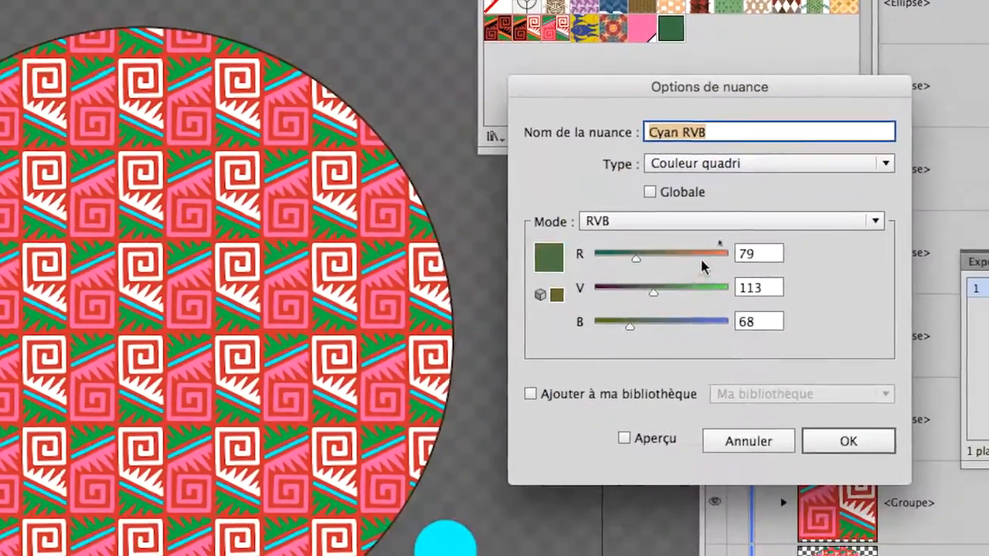
{"action": "left_click", "coordinate": [722, 254]}
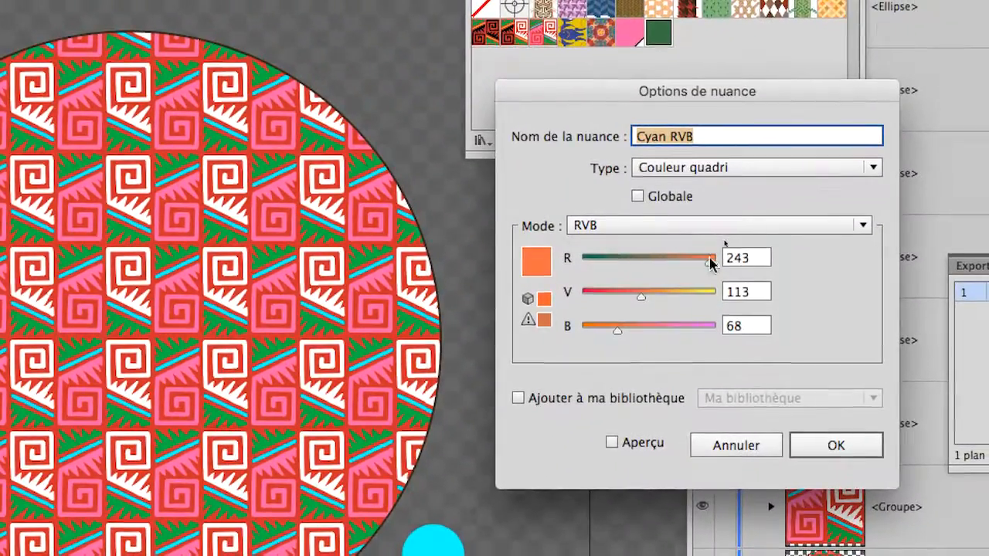
{"action": "left_click", "coordinate": [848, 441]}
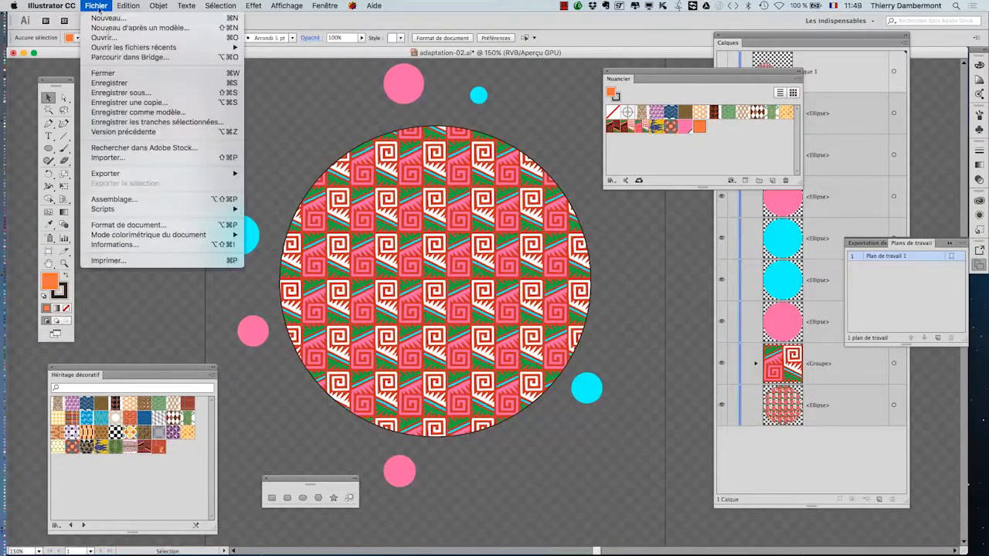
Save the document under a new name as an Adobe Illustrator file in the adaptation de motifs folder.
{"action": "key", "text": "super+shift+s"}
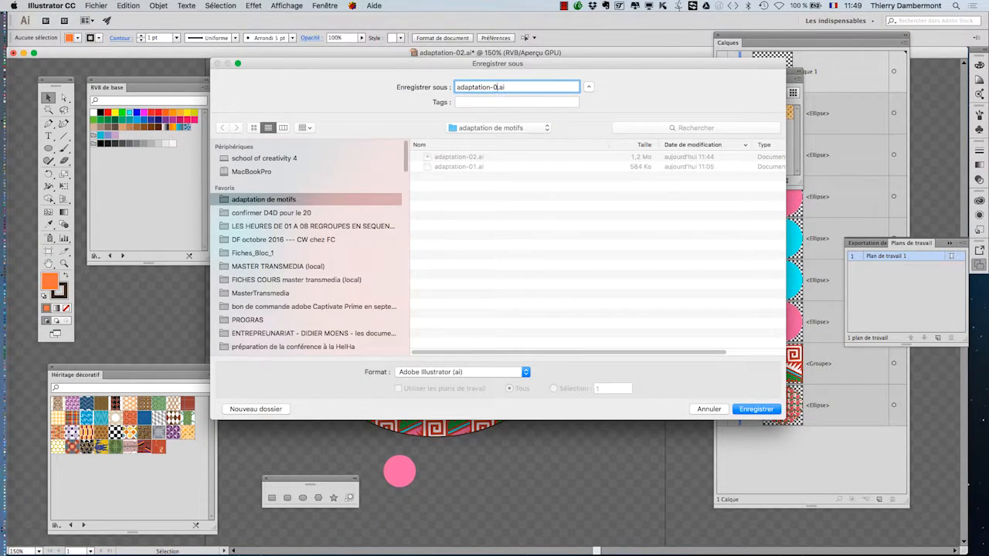
{"action": "key", "text": "Return"}
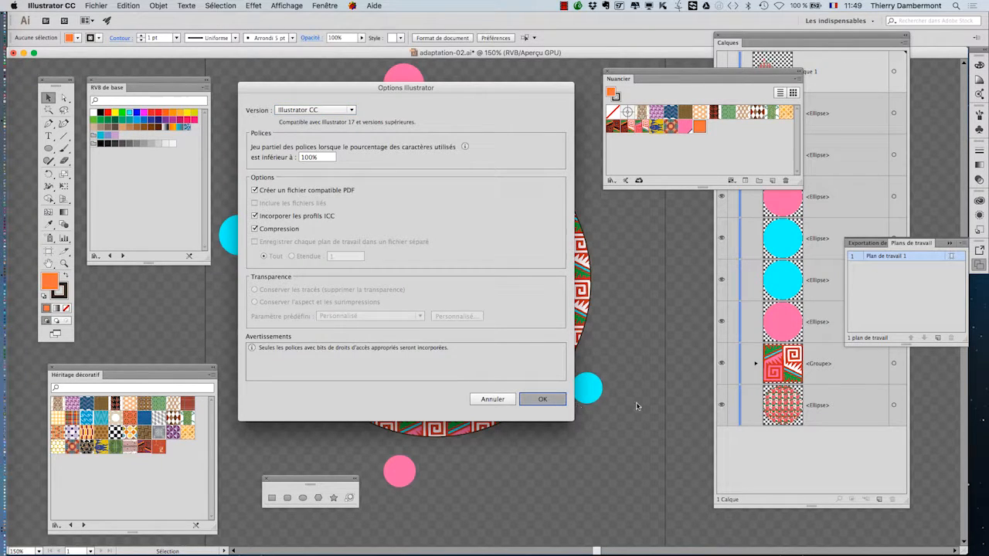